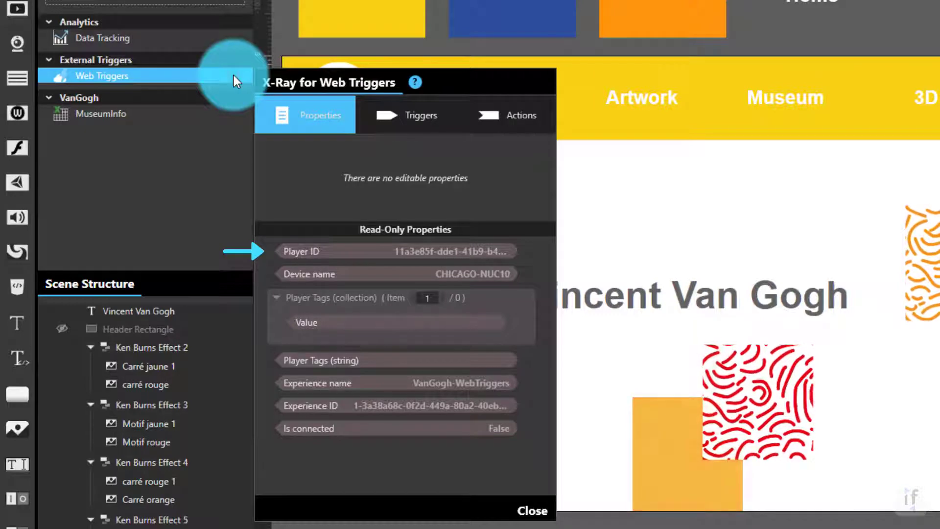
Add a "Message is received" trigger from the Web Triggers interface asset and set its message filter to "Emergency".
{"action": "left_click", "coordinate": [392, 113]}
{"action": "mouse_move", "coordinate": [317, 202]}
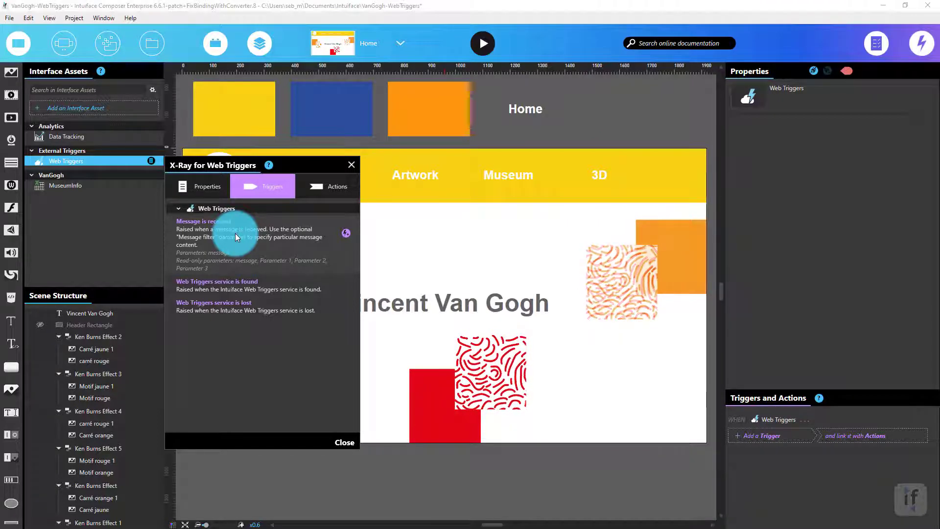
{"action": "left_click", "coordinate": [345, 233]}
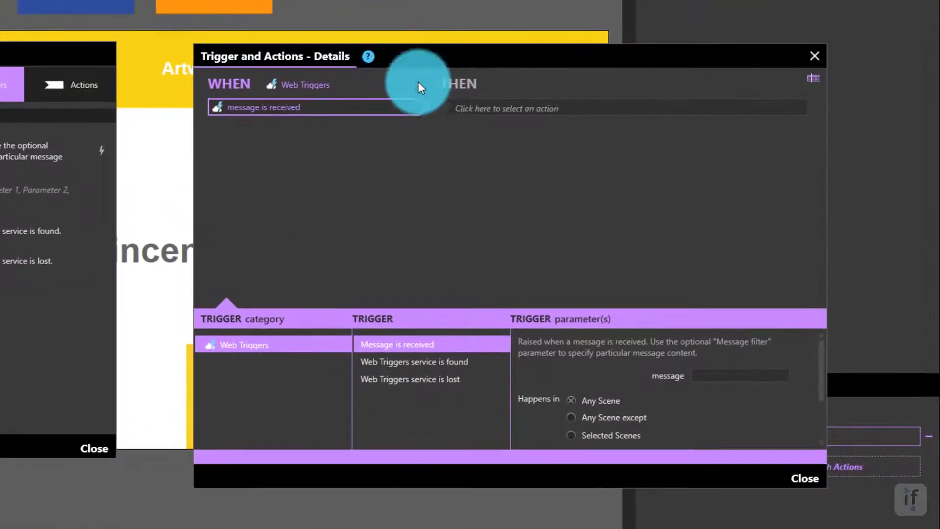
{"action": "left_click", "coordinate": [724, 375]}
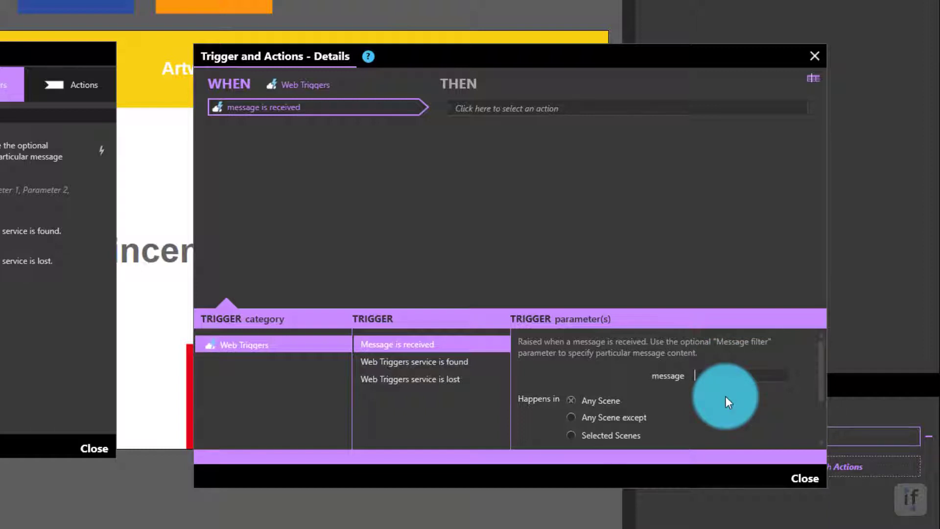
{"action": "type", "text": "Emergency"}
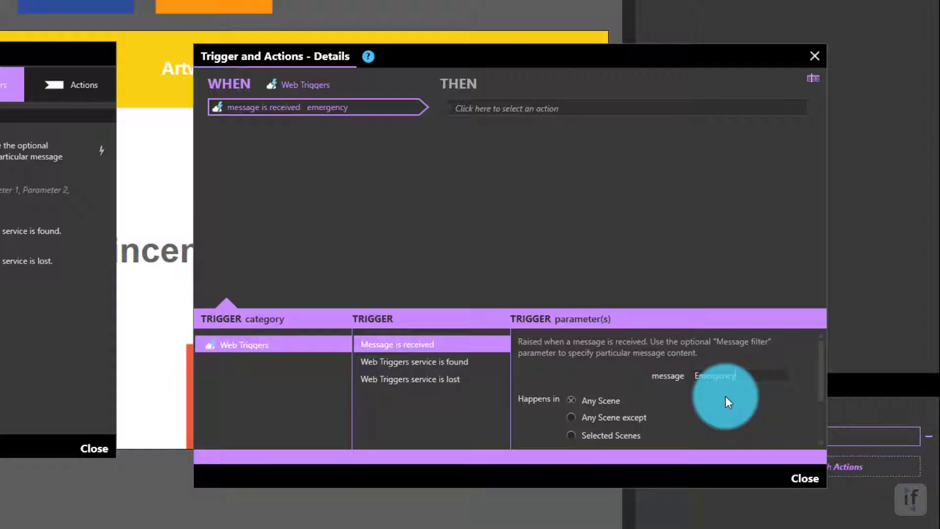
Link the Emergency trigger to a Go to Scene action targeting the Emergency scene with a Cross fade transition.
{"action": "left_click", "coordinate": [598, 109]}
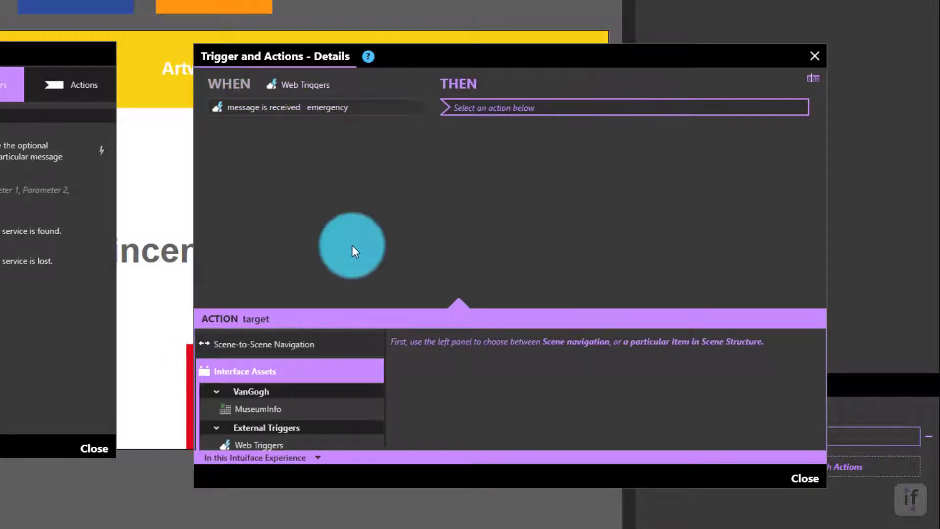
{"action": "left_click", "coordinate": [319, 349]}
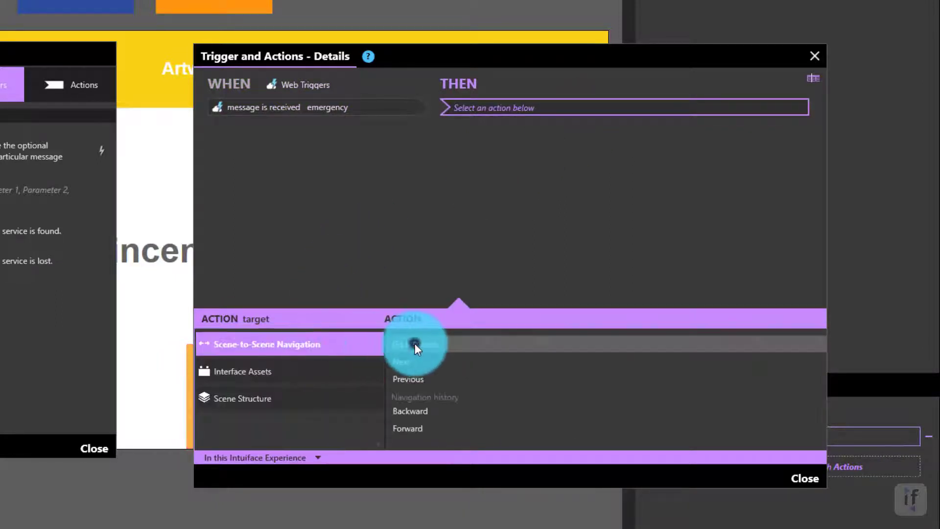
{"action": "left_click", "coordinate": [431, 343]}
{"action": "left_click", "coordinate": [719, 367]}
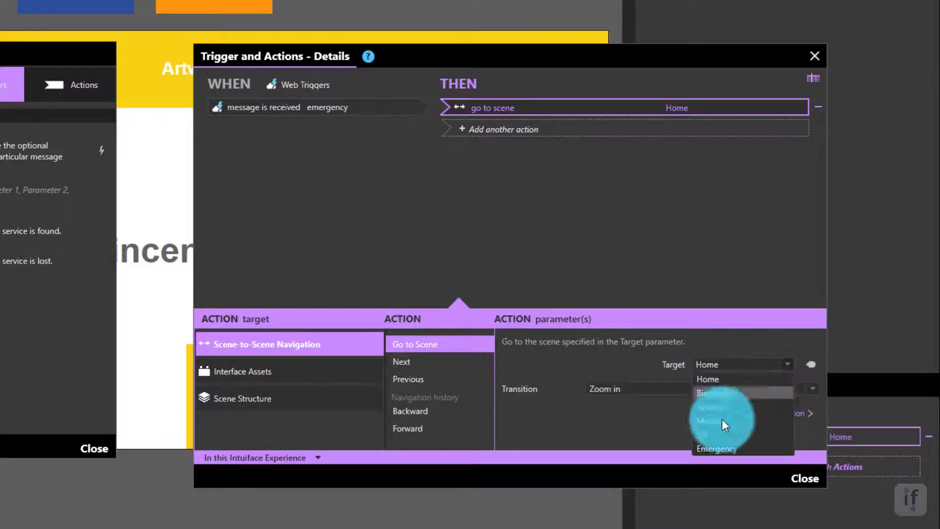
{"action": "left_click", "coordinate": [719, 446]}
{"action": "left_click", "coordinate": [656, 388]}
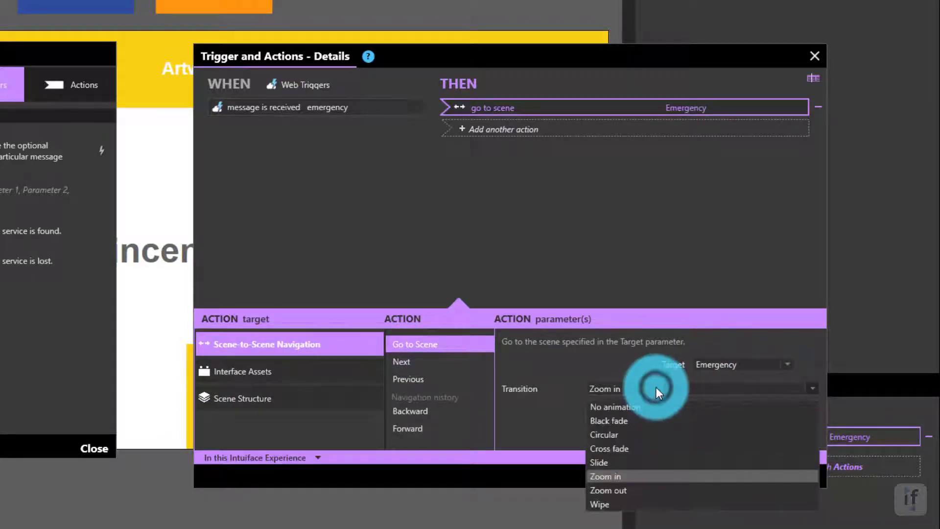
{"action": "left_click", "coordinate": [634, 452]}
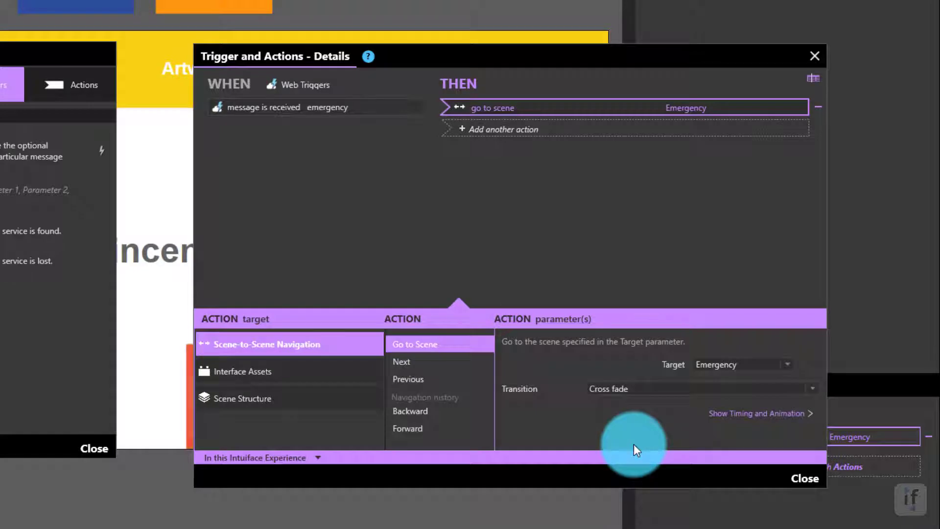
{"action": "left_click", "coordinate": [804, 478]}
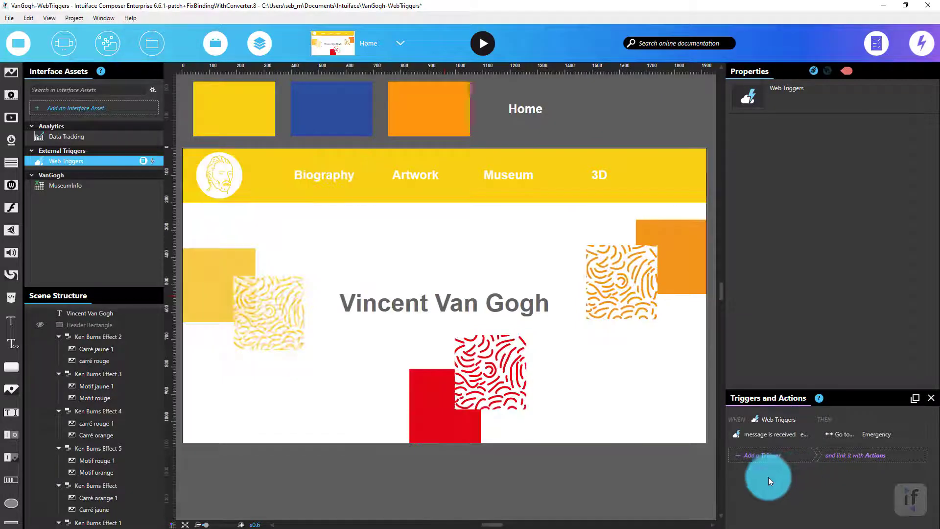
Add a second Web Triggers "Message is received" trigger with its message filter set to "Navigation".
{"action": "left_click", "coordinate": [770, 459]}
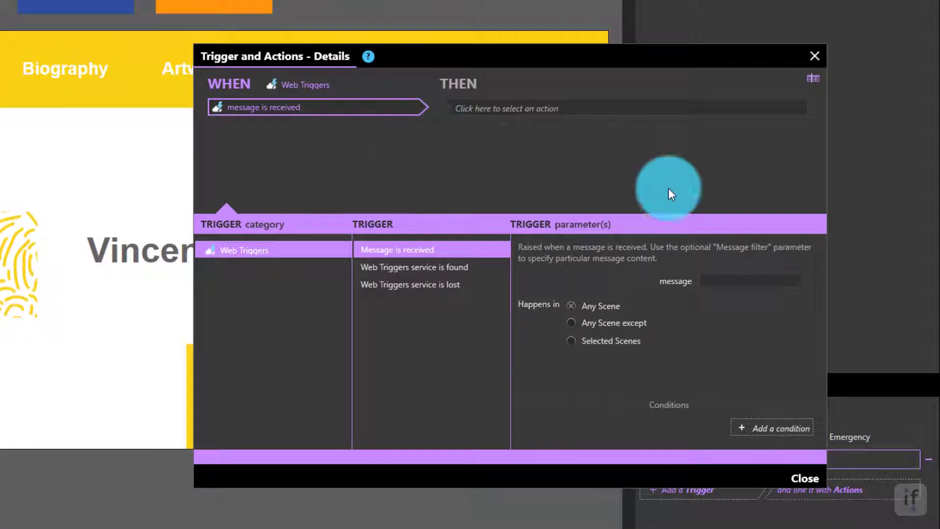
{"action": "left_click", "coordinate": [725, 281]}
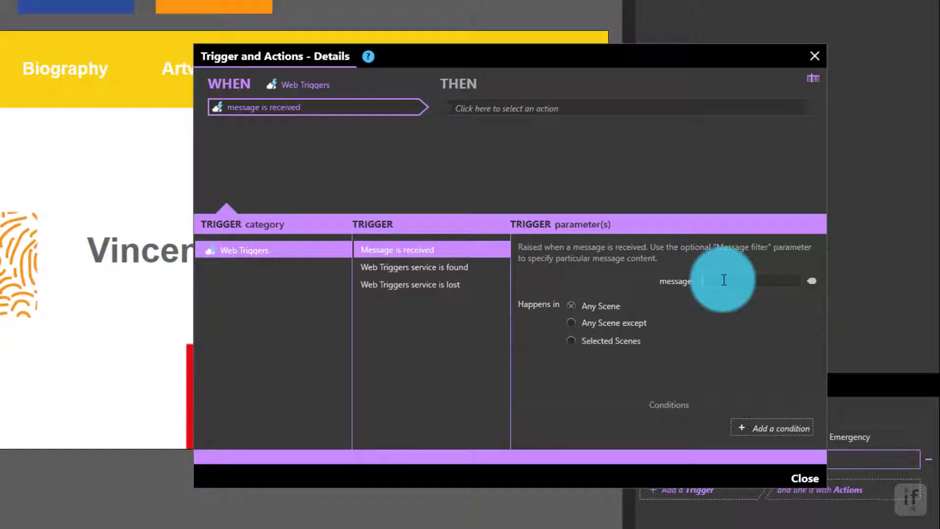
{"action": "type", "text": "Navigation"}
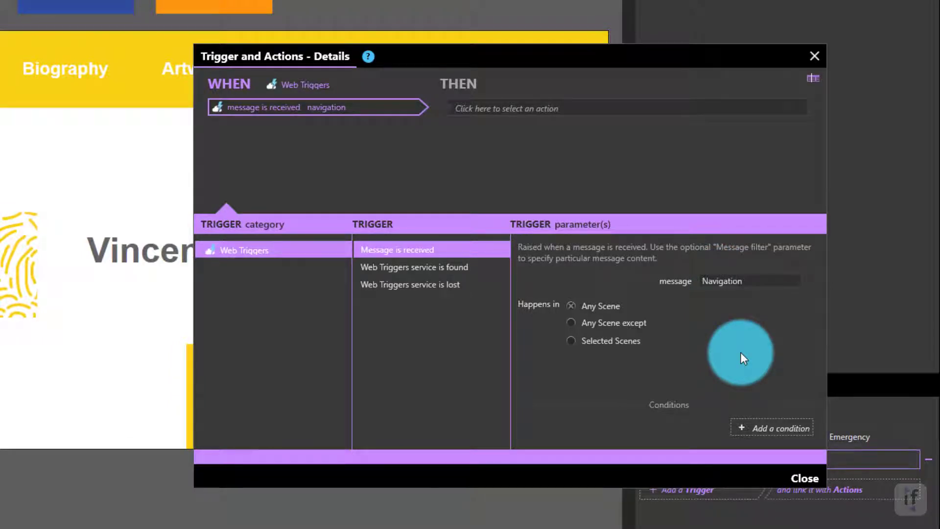
{"action": "left_click", "coordinate": [756, 427]}
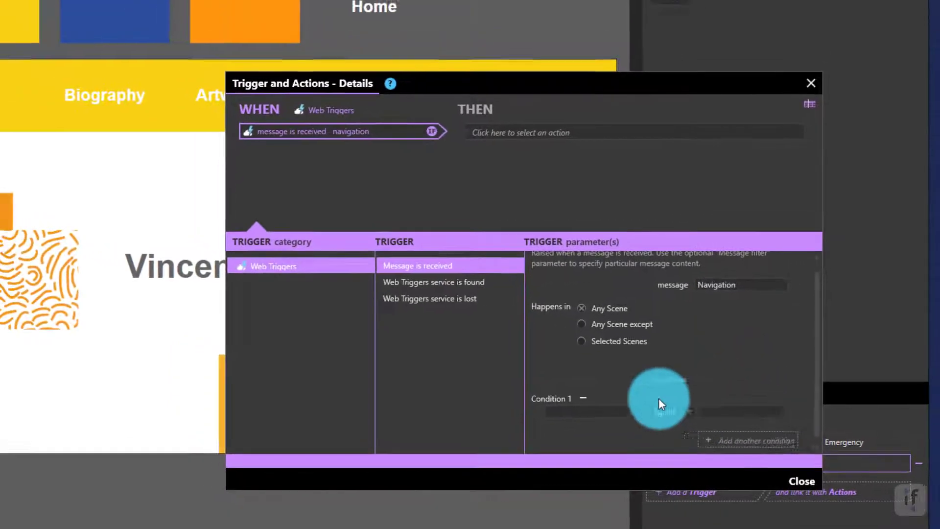
{"action": "left_click", "coordinate": [631, 415]}
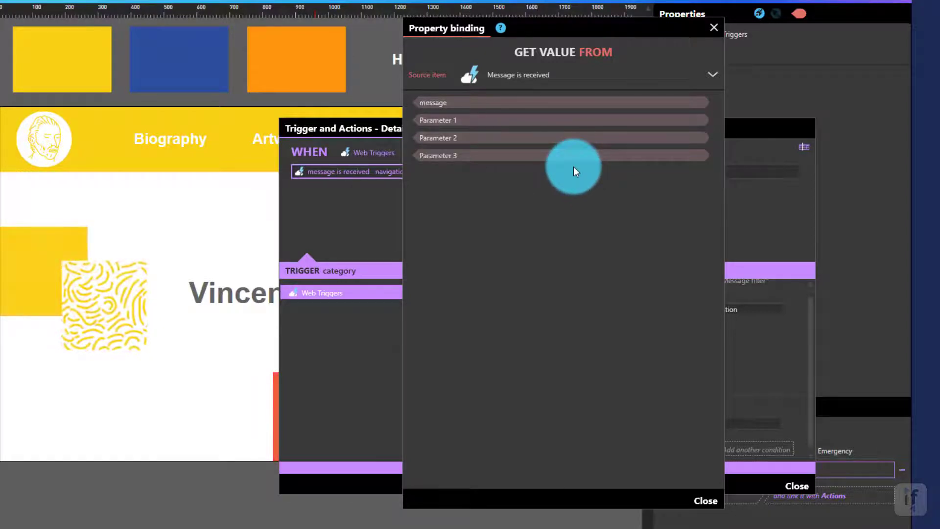
{"action": "left_click", "coordinate": [714, 28]}
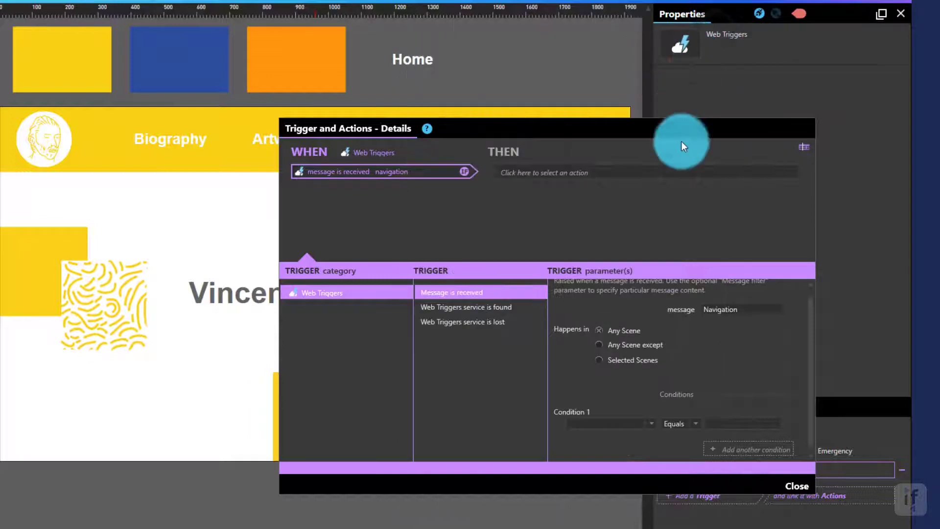
{"action": "left_click", "coordinate": [598, 412]}
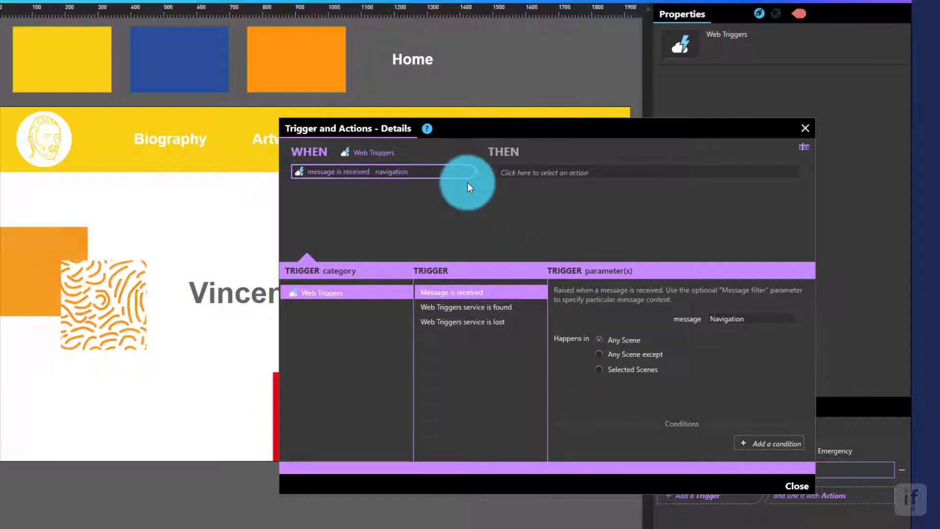
Link the Navigation trigger to a Go to Scene action from Scene-to-Scene Navigation.
{"action": "left_click", "coordinate": [533, 169]}
{"action": "left_click", "coordinate": [387, 291]}
{"action": "left_click", "coordinate": [469, 295]}
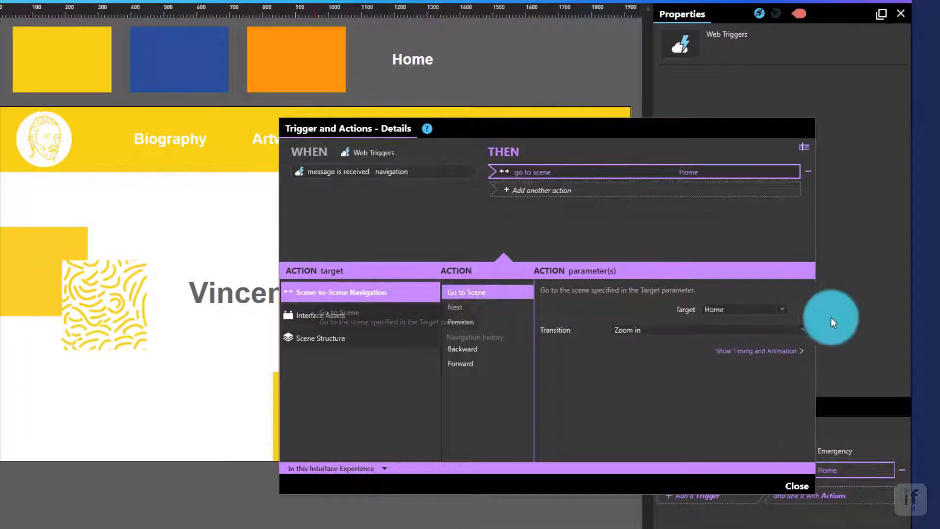
Bind the Go to Scene action's Target to Parameter 1 of the "Message is received" trigger and finish editing the action.
{"action": "left_click", "coordinate": [801, 310]}
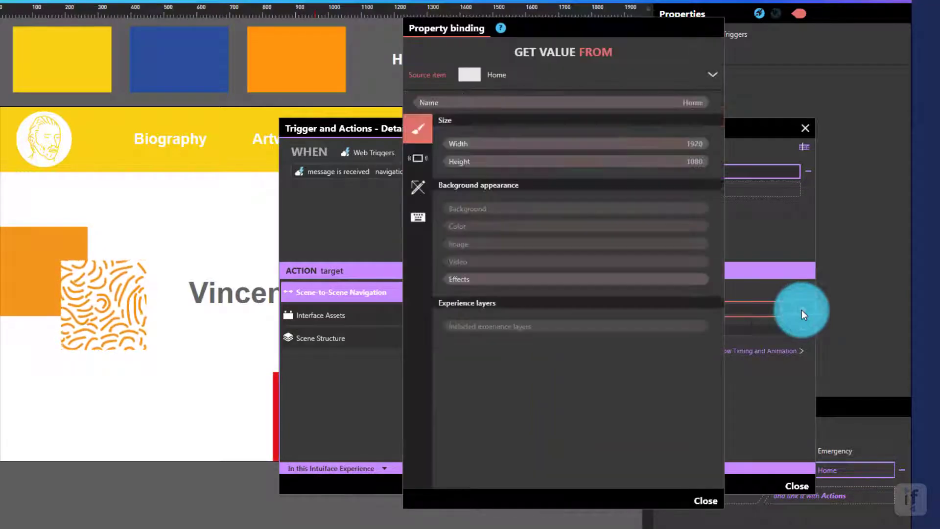
{"action": "left_click", "coordinate": [517, 76]}
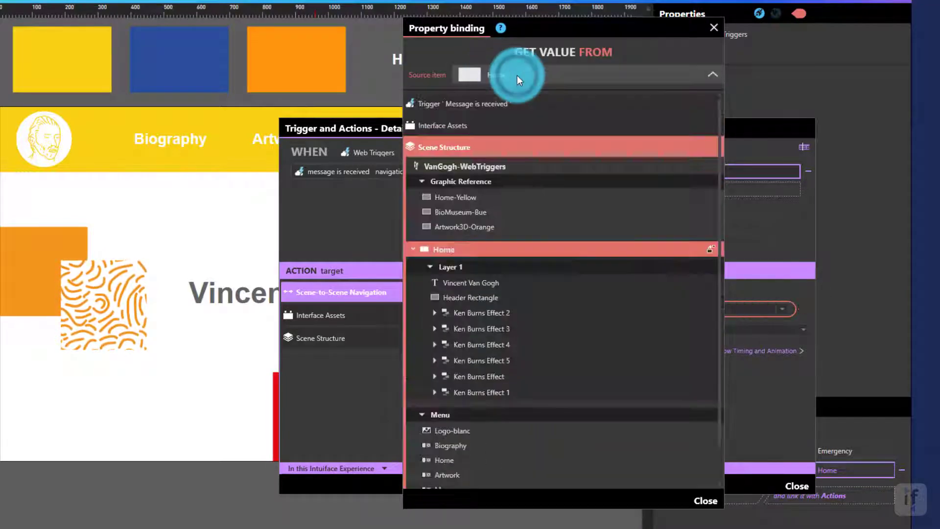
{"action": "left_click", "coordinate": [489, 100]}
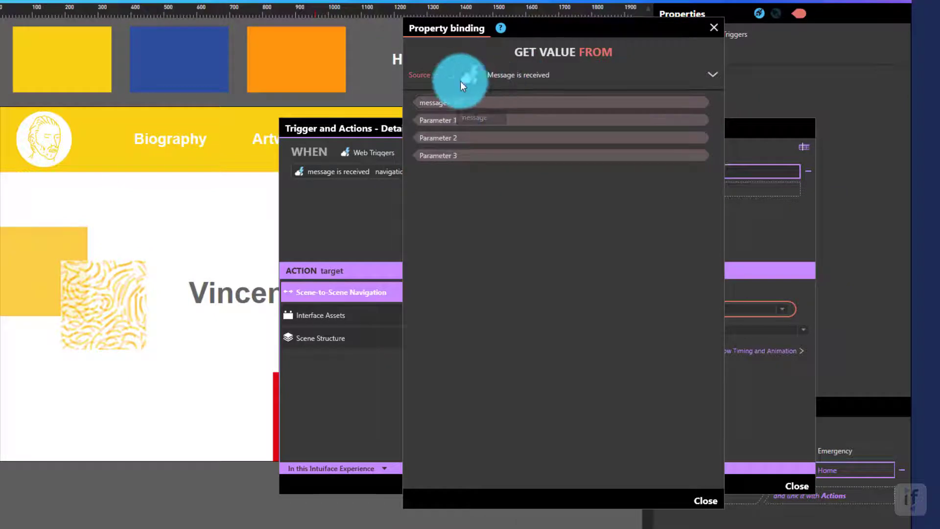
{"action": "left_click", "coordinate": [488, 121]}
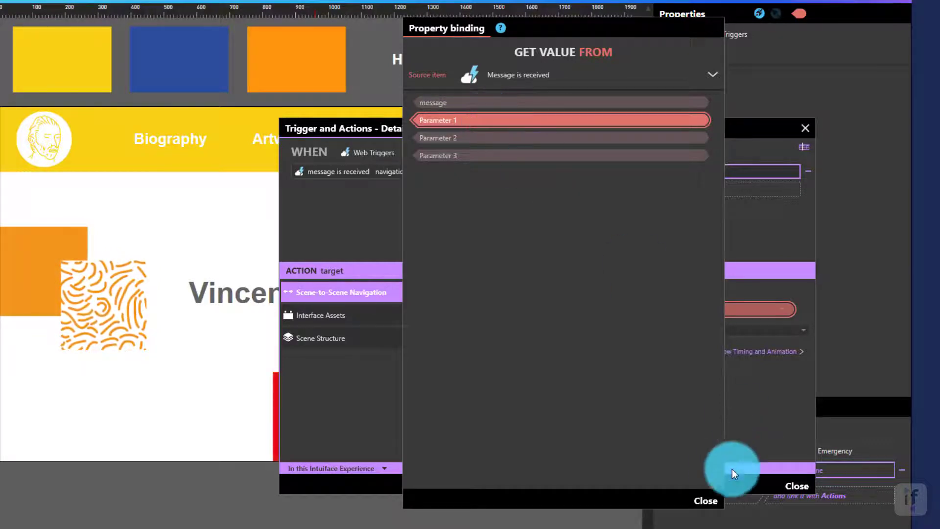
{"action": "left_click", "coordinate": [707, 499]}
{"action": "left_click", "coordinate": [797, 486]}
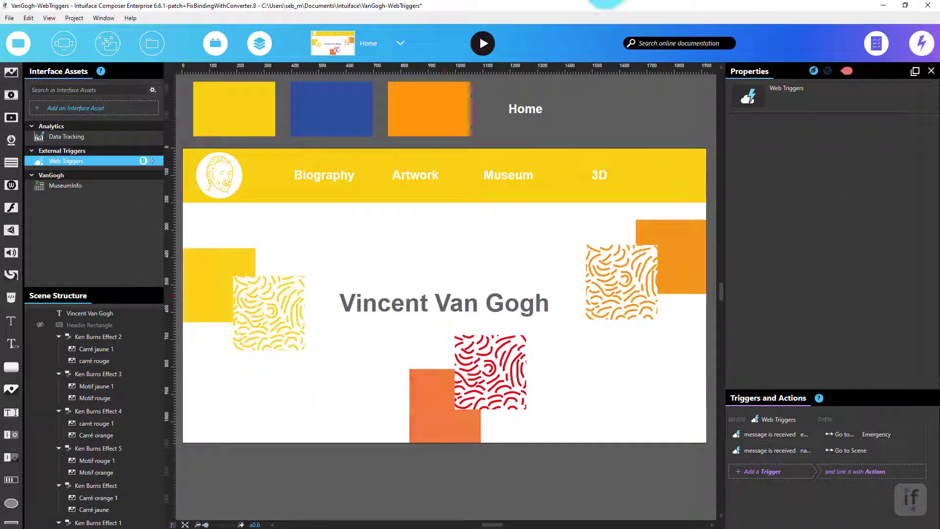
Play the experience, switch to the My Intuiface site in the browser, and show the Web trigger documentation in the Intuiface API Guide.
{"action": "left_click", "coordinate": [478, 49]}
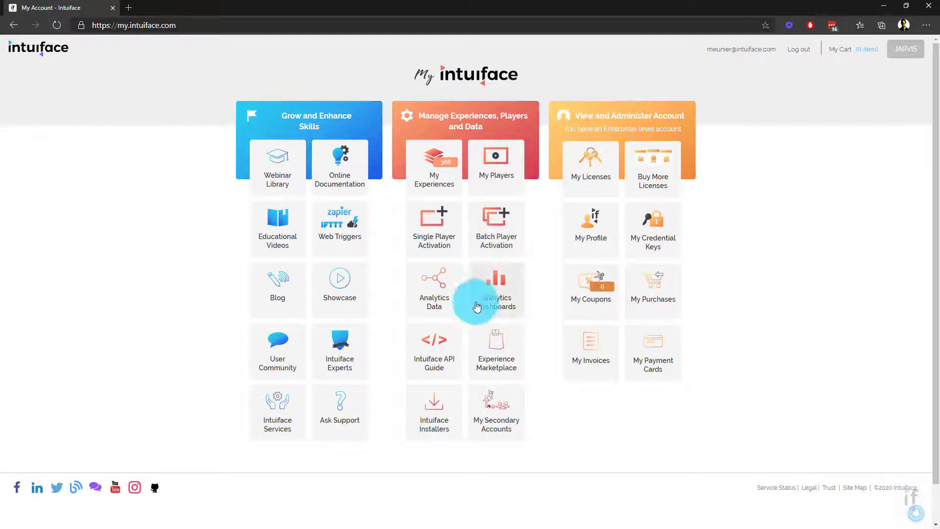
{"action": "left_click", "coordinate": [442, 372]}
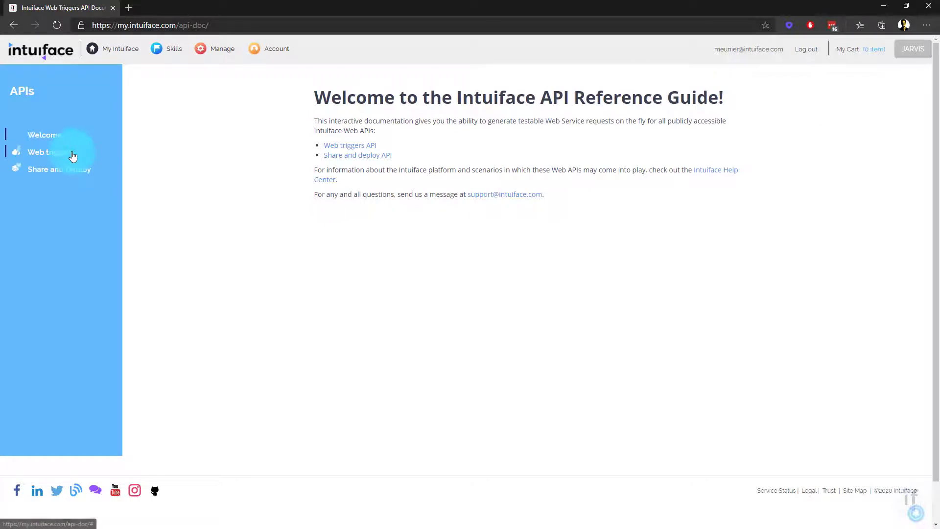
{"action": "left_click", "coordinate": [72, 156]}
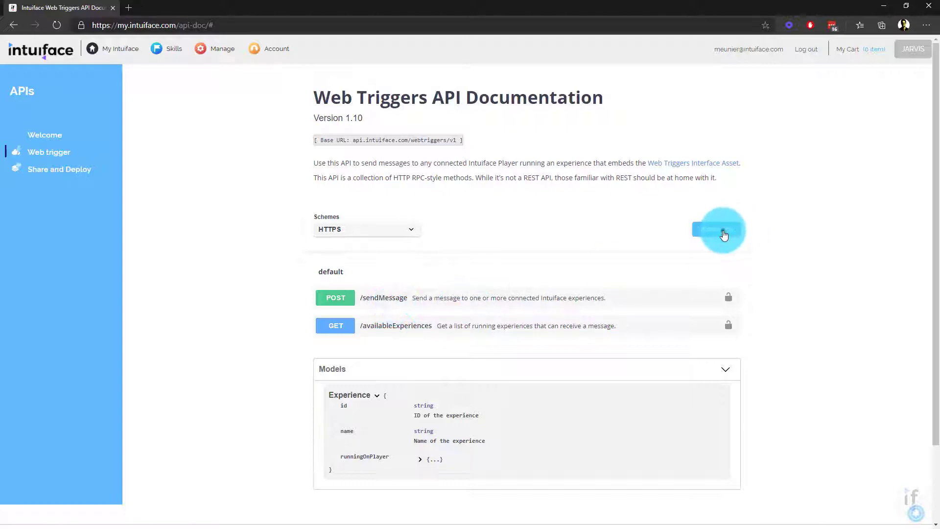
Authorize Web Triggers API requests by entering the API key in the query apikey value field.
{"action": "left_click", "coordinate": [723, 230]}
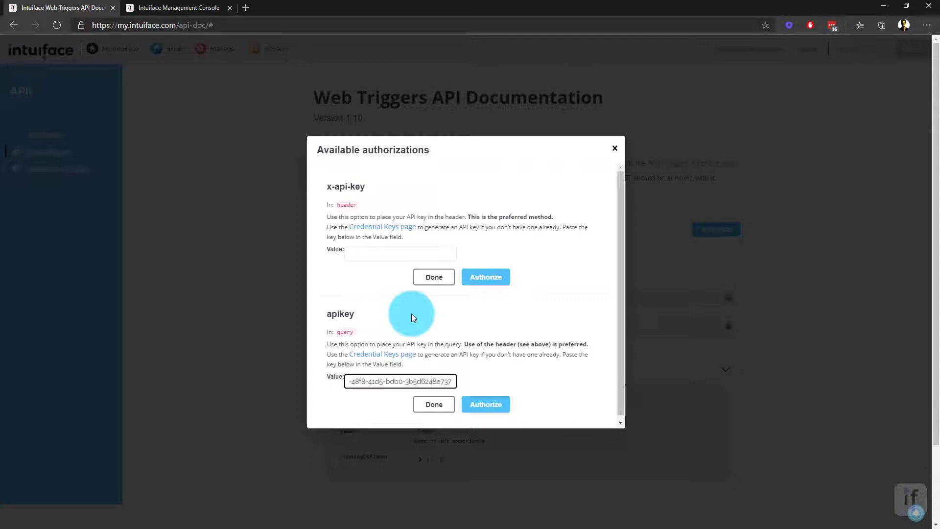
{"action": "left_click", "coordinate": [480, 403]}
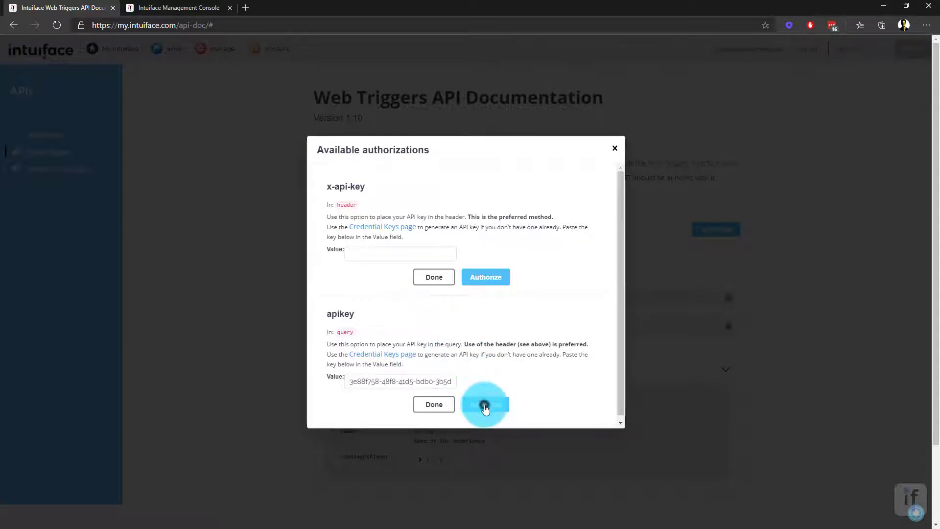
{"action": "left_click", "coordinate": [442, 416]}
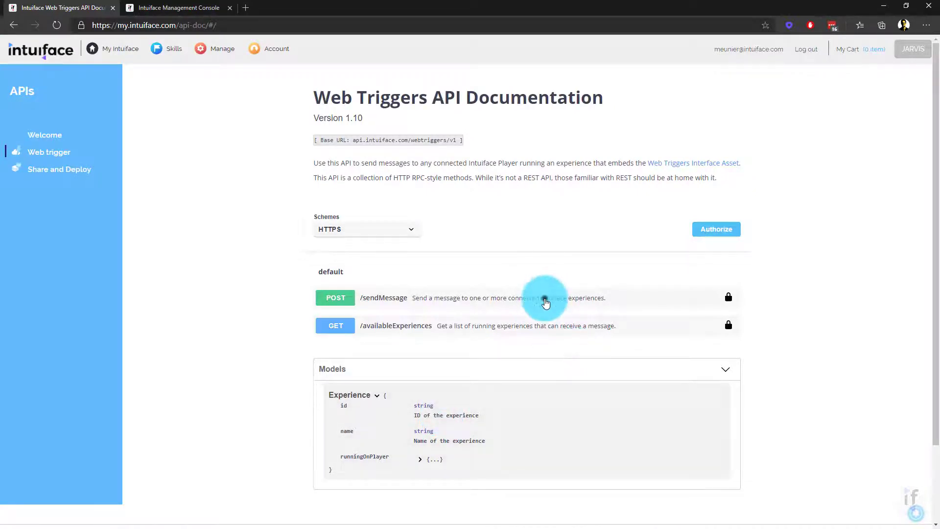
Set up a test request for the POST /sendMessage method with the message parameter set to "Emergency".
{"action": "left_click", "coordinate": [543, 298]}
{"action": "left_click", "coordinate": [770, 362]}
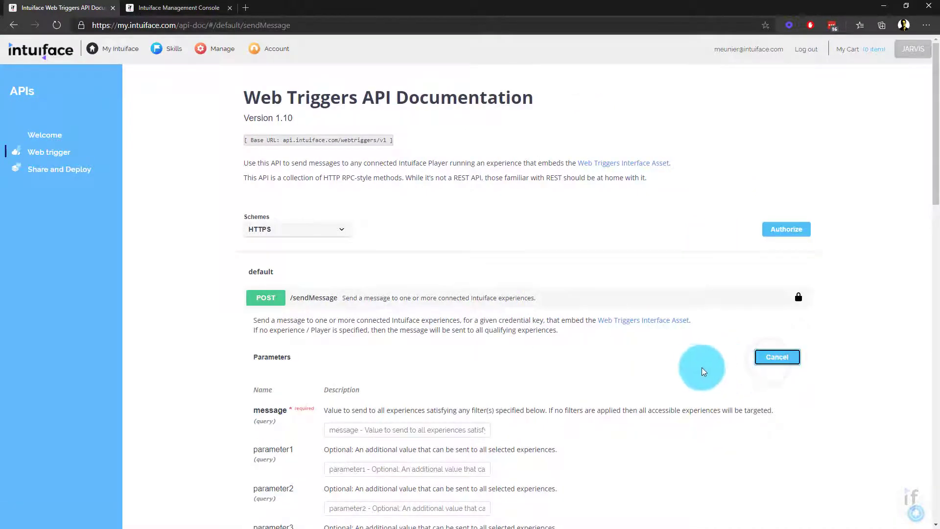
{"action": "scroll", "coordinate": [697, 371], "scroll_direction": "down", "scroll_amount": 3}
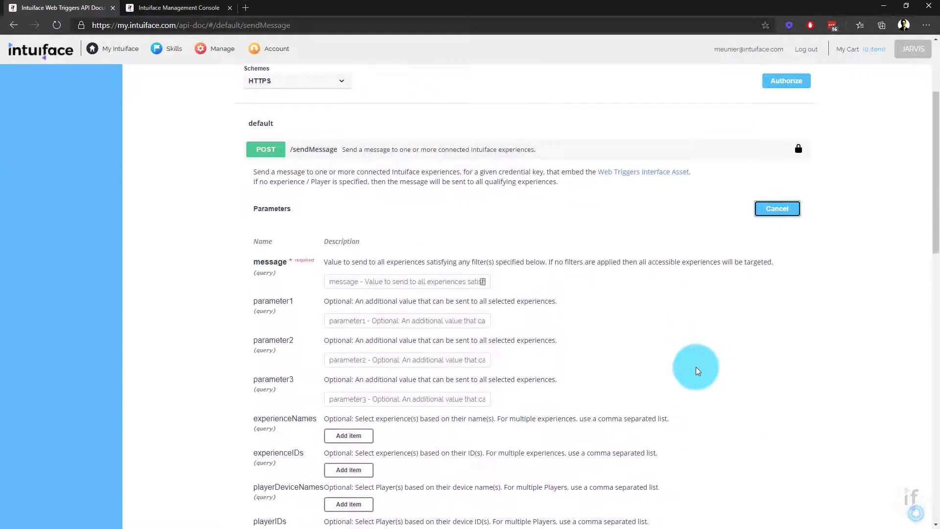
{"action": "type", "text": "Emeri"}
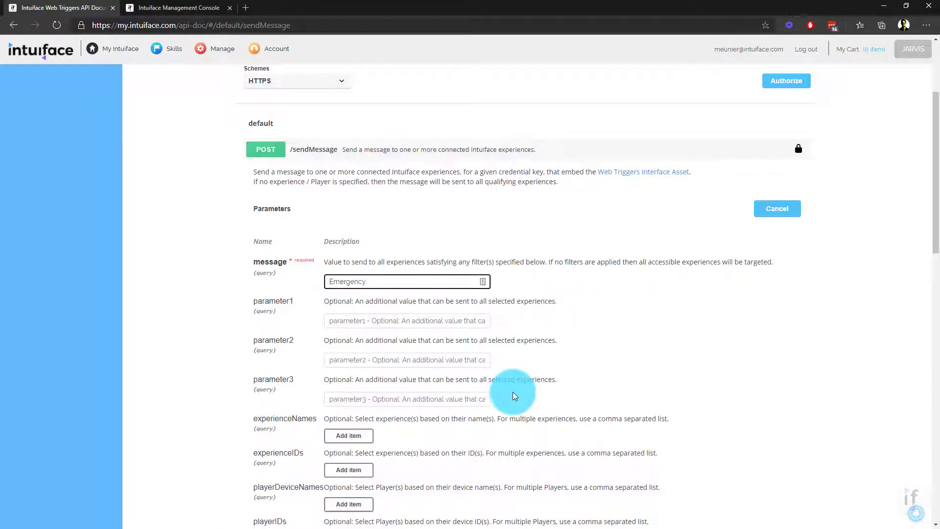
Execute the sendMessage request to send the Emergency message to the running experience.
{"action": "scroll", "coordinate": [512, 392], "scroll_direction": "down", "scroll_amount": 5}
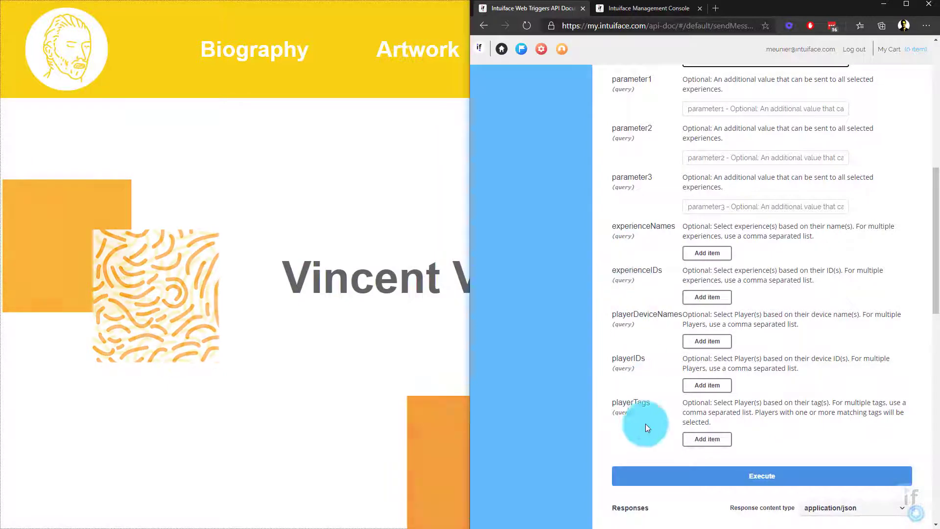
{"action": "left_click", "coordinate": [719, 483]}
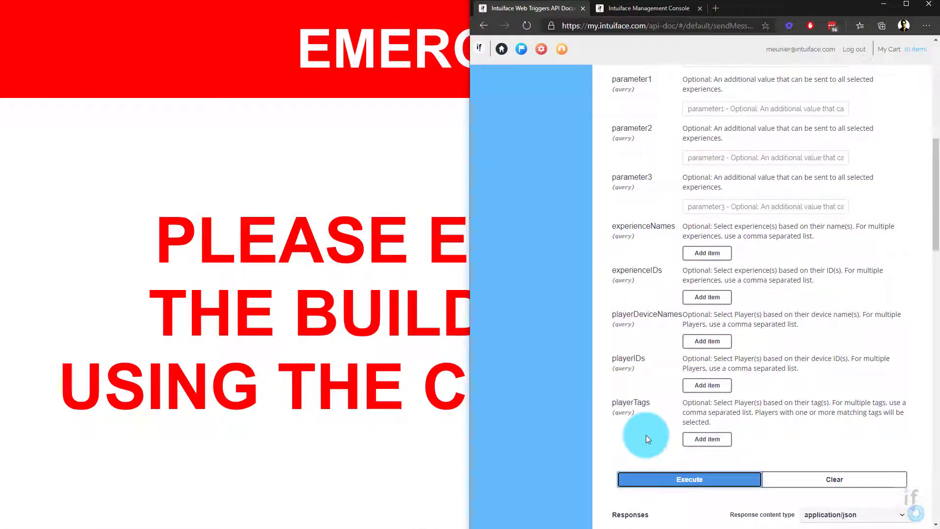
{"action": "scroll", "coordinate": [645, 435], "scroll_direction": "up", "scroll_amount": 3}
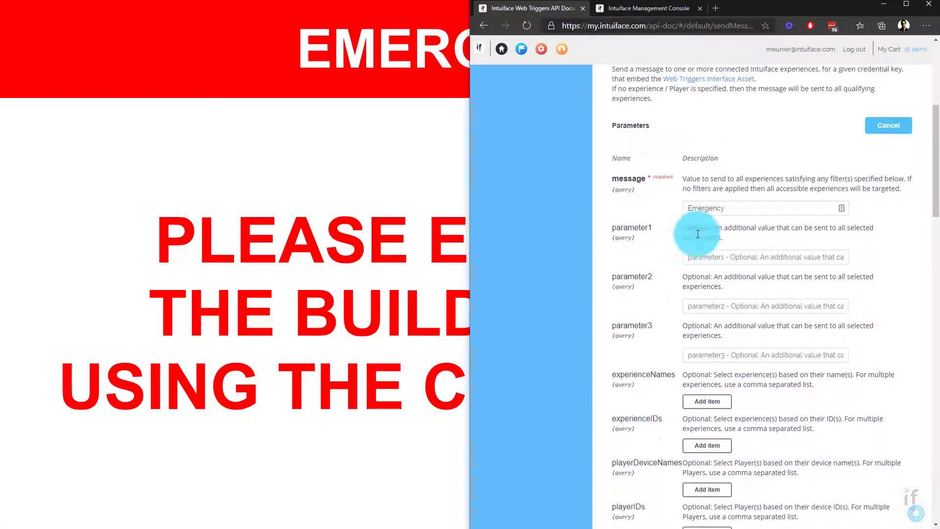
Change the sendMessage request's message to "Navigation" and set parameter1 to "Home".
{"action": "triple_click", "coordinate": [738, 213]}
{"action": "type", "text": "Navigation"}
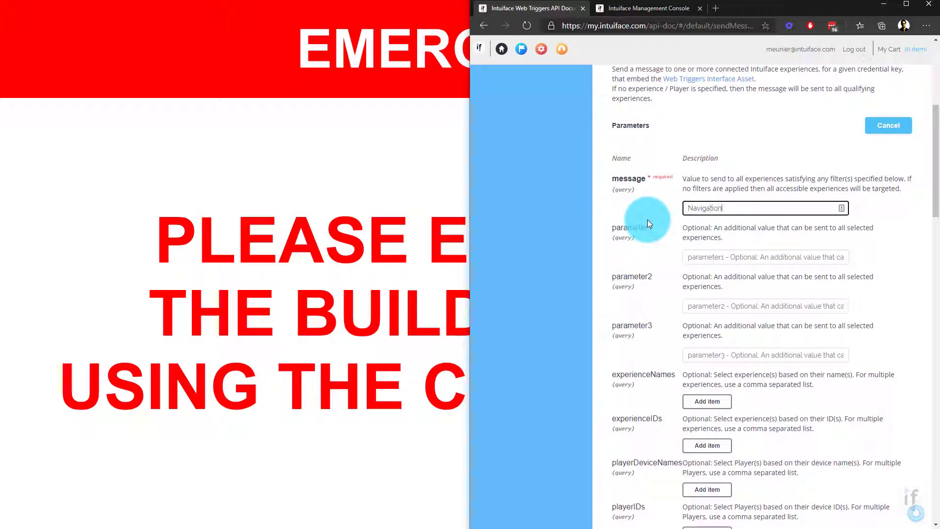
{"action": "left_click", "coordinate": [707, 258]}
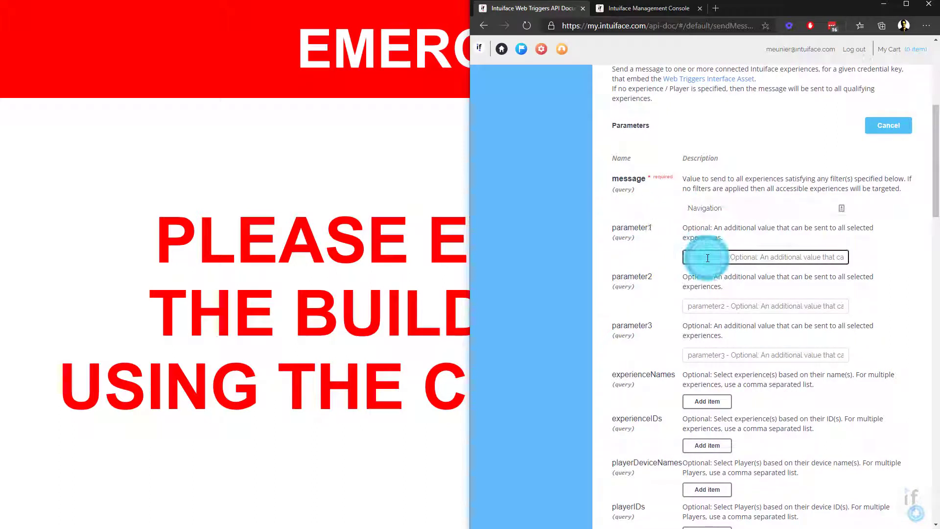
{"action": "type", "text": "Home"}
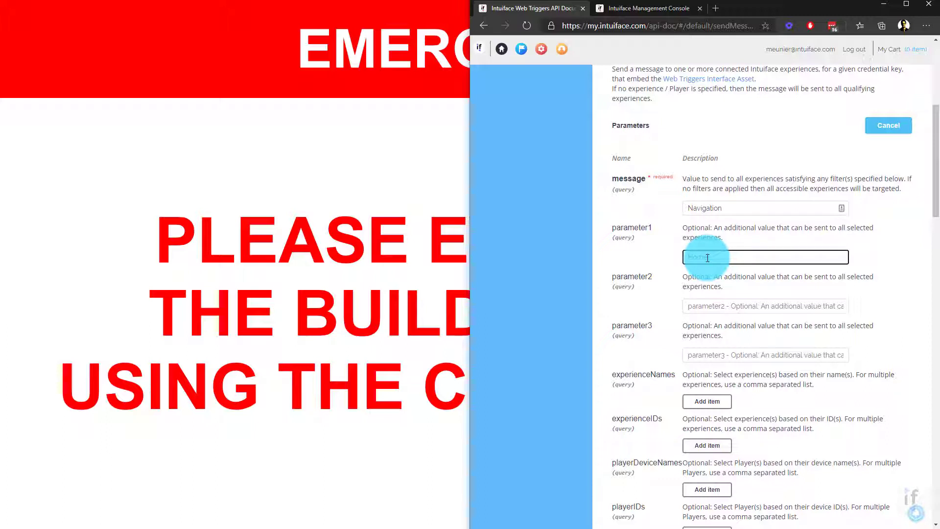
{"action": "scroll", "coordinate": [654, 283], "scroll_direction": "down", "scroll_amount": 3}
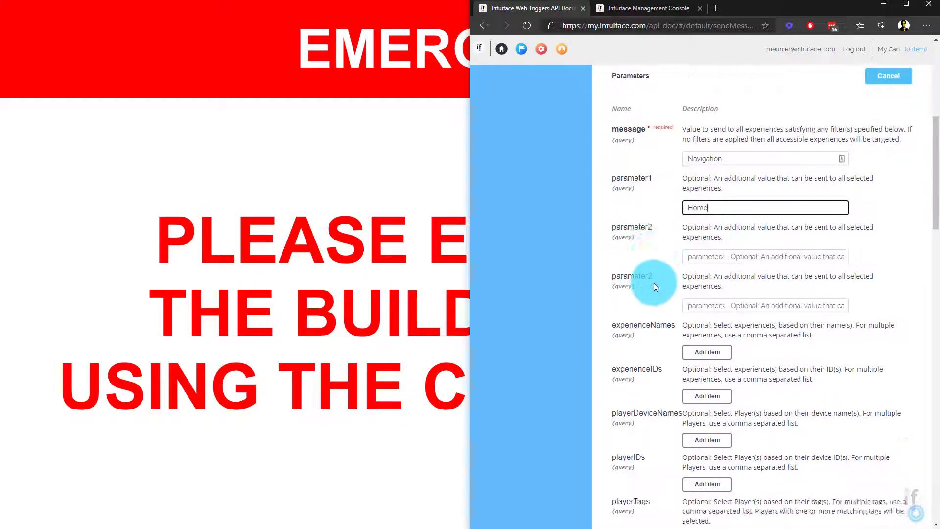
{"action": "left_click", "coordinate": [695, 482]}
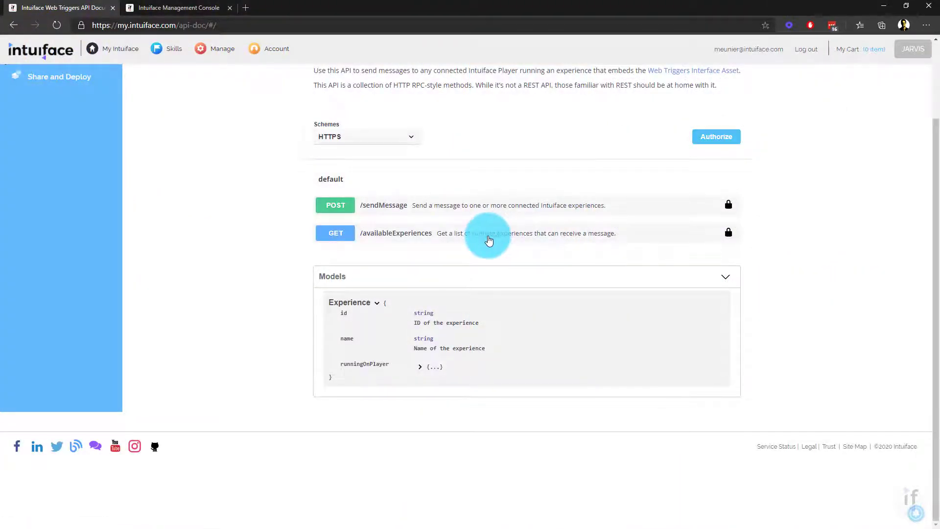
Expand the GET /availableExperiences method and execute a test request without any filters.
{"action": "left_click", "coordinate": [488, 238]}
{"action": "scroll", "coordinate": [486, 235], "scroll_direction": "down", "scroll_amount": 2}
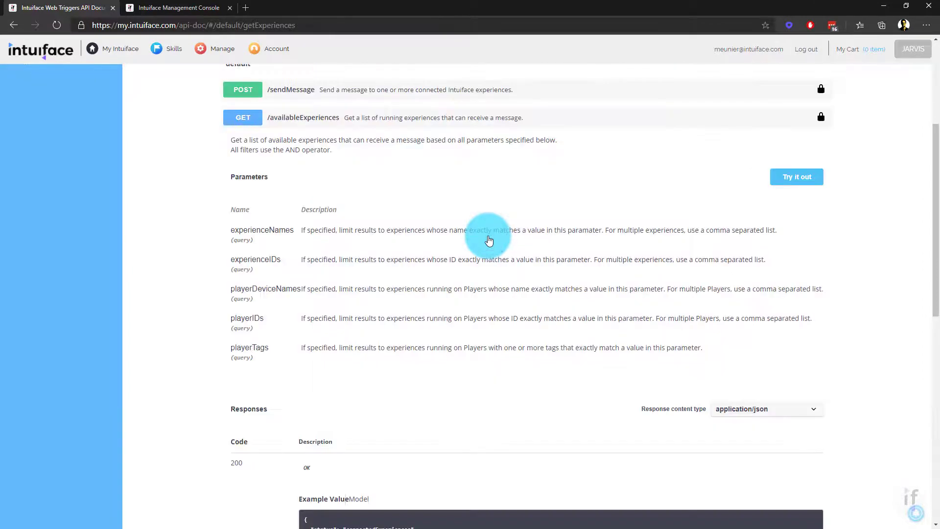
{"action": "left_click", "coordinate": [778, 185]}
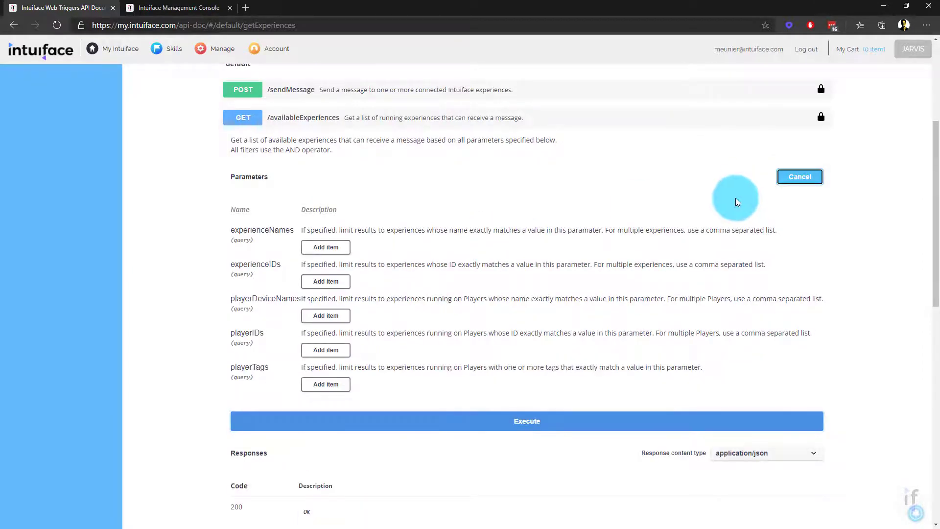
{"action": "left_click", "coordinate": [469, 420]}
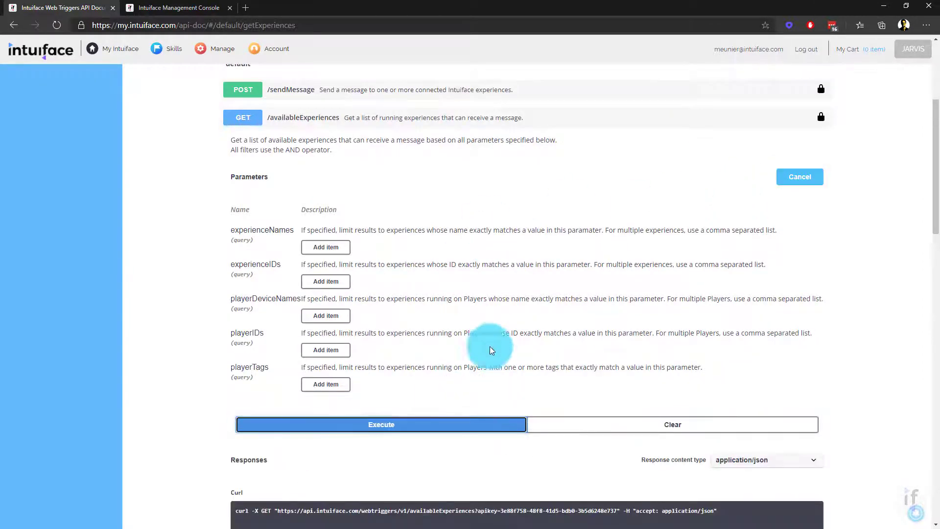
Examine the player ID and player tags in the response body of the availableExperiences request.
{"action": "scroll", "coordinate": [491, 335], "scroll_direction": "down", "scroll_amount": 9}
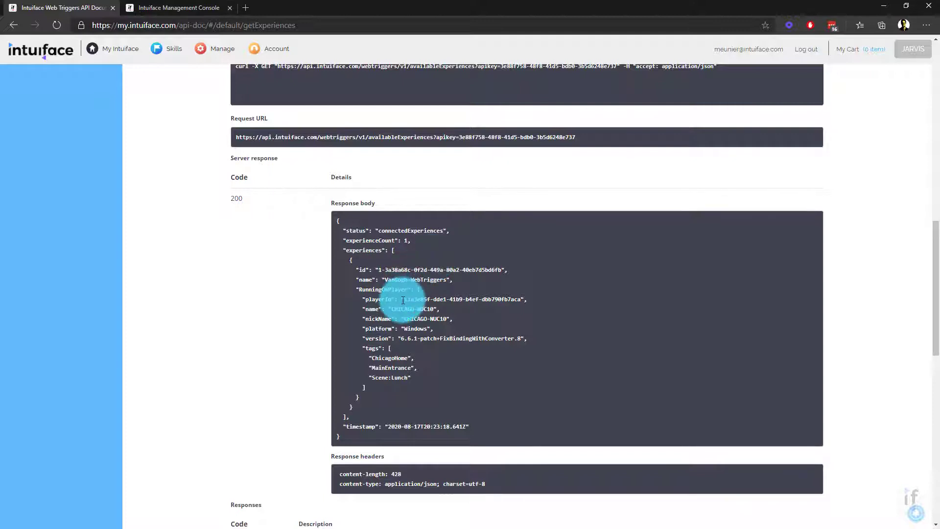
{"action": "left_click_drag", "start_coordinate": [403, 300], "coordinate": [522, 300]}
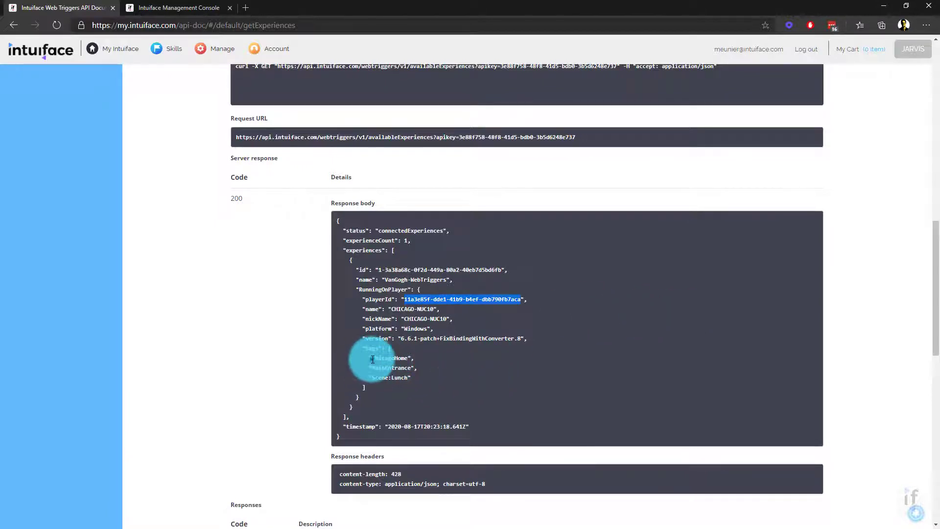
{"action": "left_click_drag", "start_coordinate": [372, 359], "coordinate": [408, 360]}
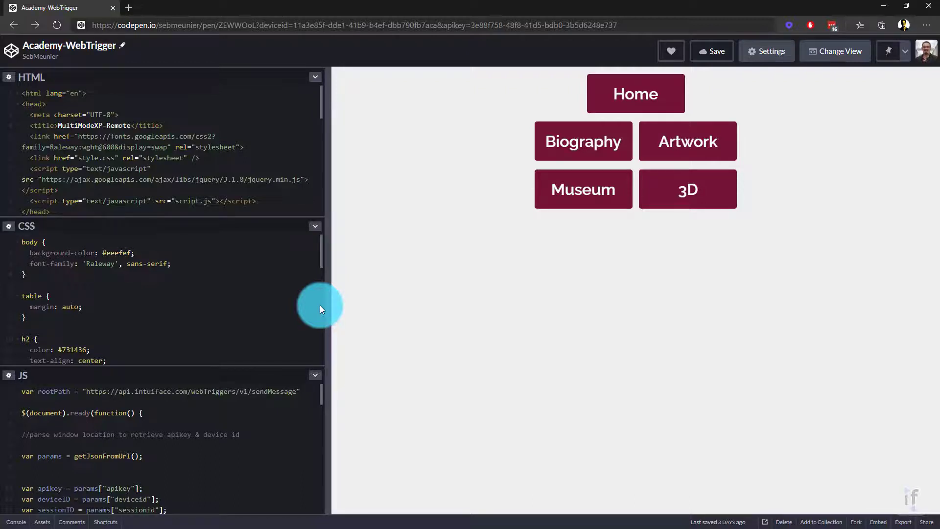
In the Academy-WebTrigger pen on CodePen, inspect the sendMessage code and test the Biography, Artwork and Museum remote buttons.
{"action": "left_click_drag", "start_coordinate": [119, 392], "coordinate": [289, 409]}
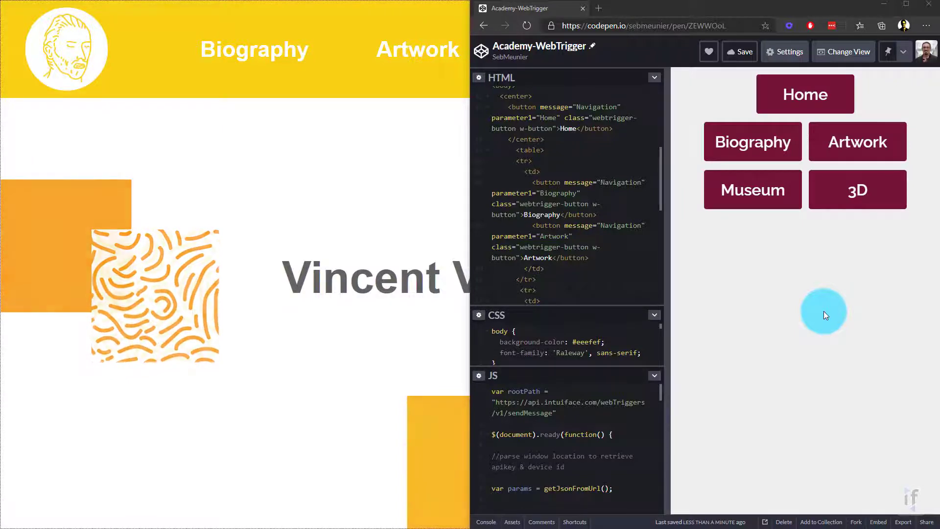
{"action": "left_click", "coordinate": [758, 156]}
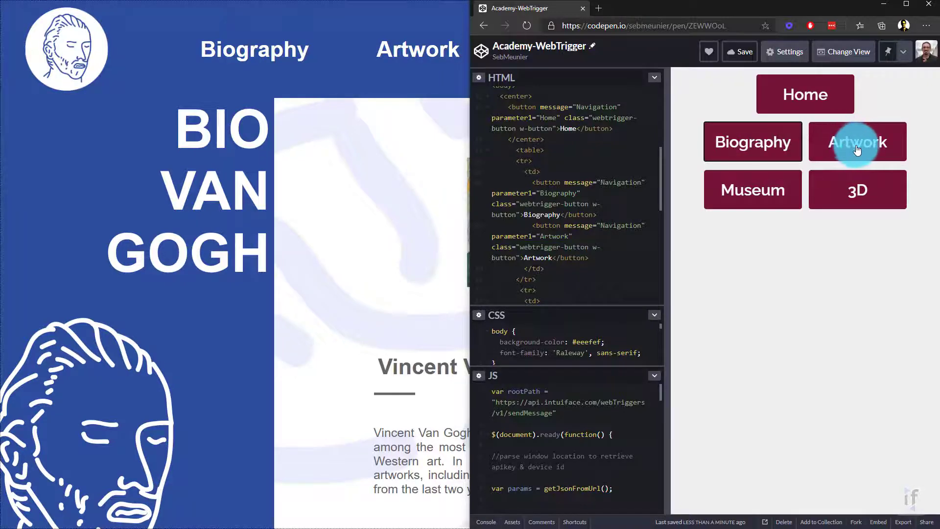
{"action": "left_click", "coordinate": [539, 257]}
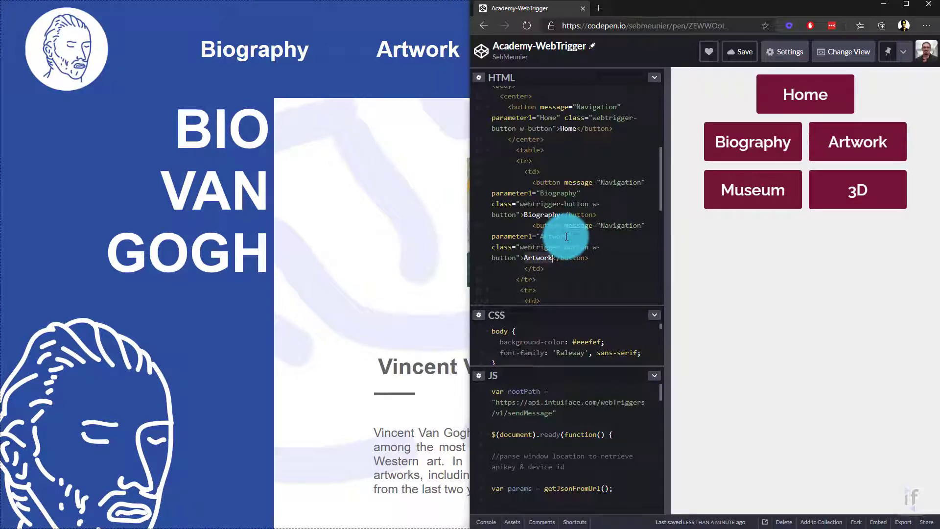
{"action": "left_click", "coordinate": [838, 156]}
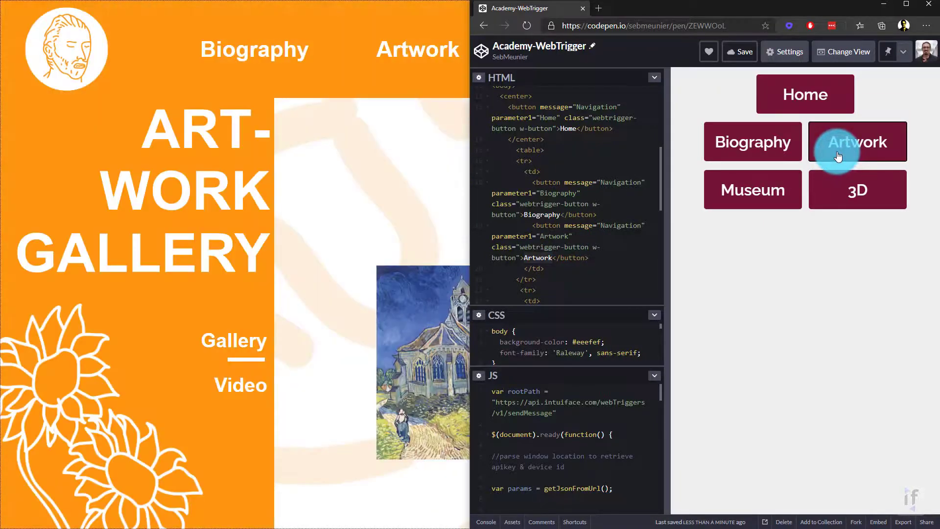
{"action": "left_click", "coordinate": [770, 189]}
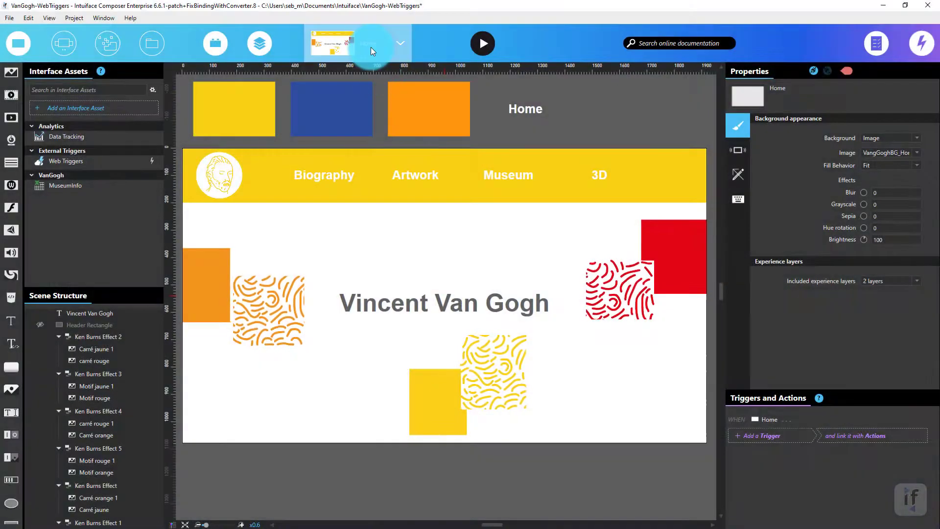
Switch to Intuiface Composer and add a new scene to the VanGogh-WebTriggers experience.
{"action": "left_click", "coordinate": [371, 47]}
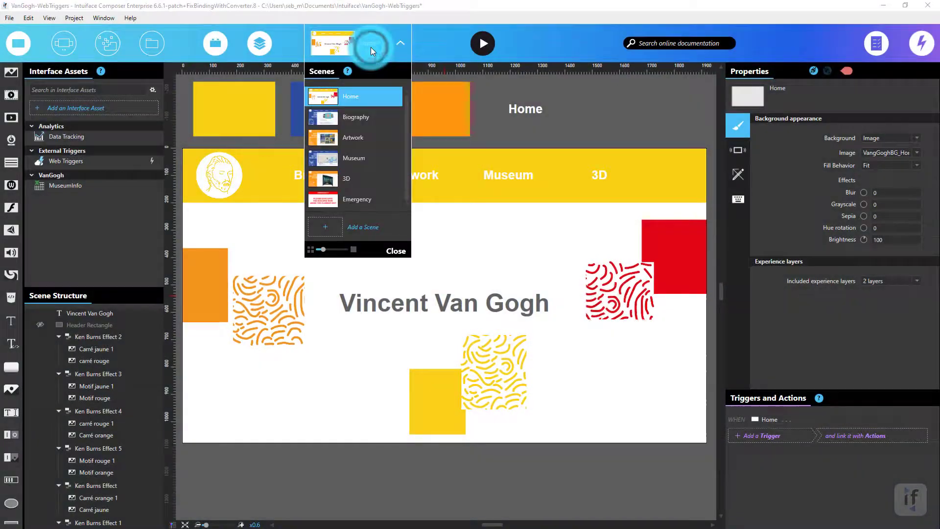
{"action": "left_click", "coordinate": [377, 227]}
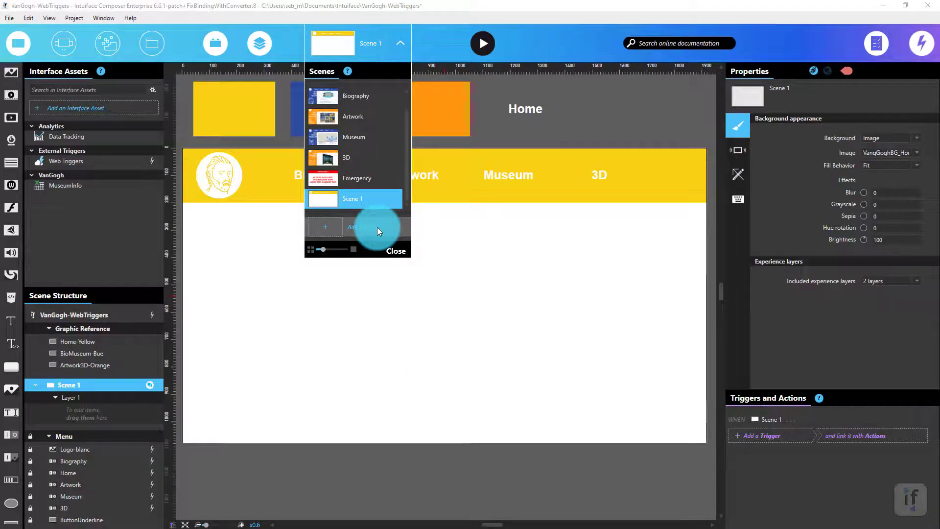
{"action": "left_click", "coordinate": [256, 271]}
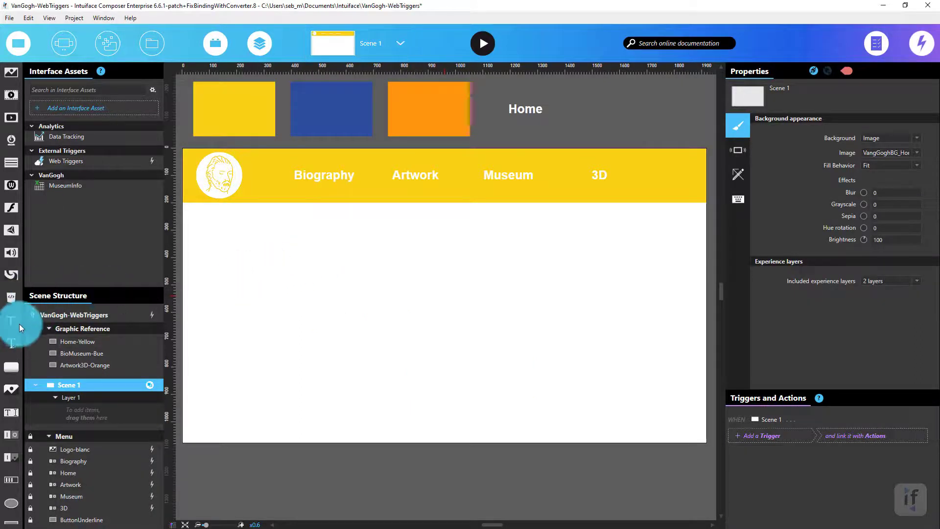
Add a text asset near the top of the new scene, widen it to 1734, and enter the remote page URL with the API key.
{"action": "left_click_drag", "start_coordinate": [83, 312], "coordinate": [250, 240]}
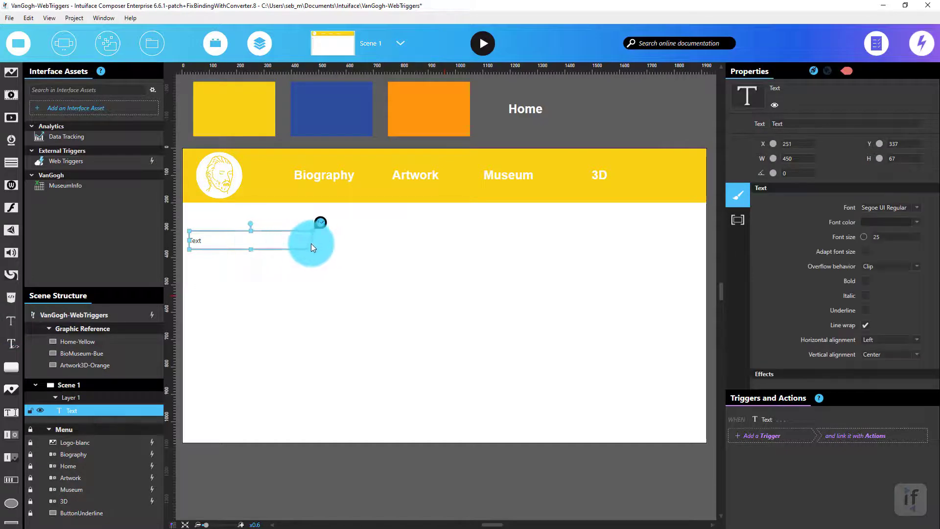
{"action": "left_click_drag", "start_coordinate": [318, 240], "coordinate": [664, 241]}
{"action": "left_click", "coordinate": [798, 124]}
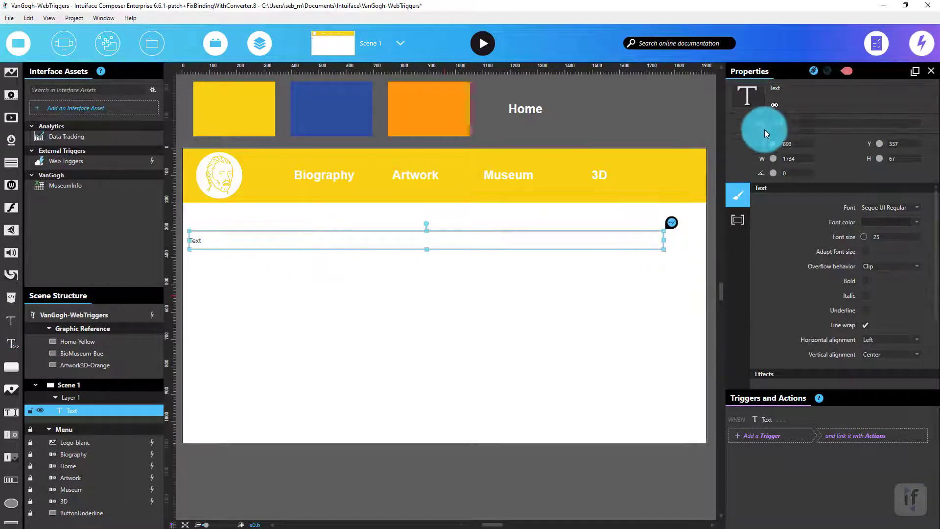
{"action": "key", "text": "ctrl+v"}
{"action": "left_click", "coordinate": [531, 303]}
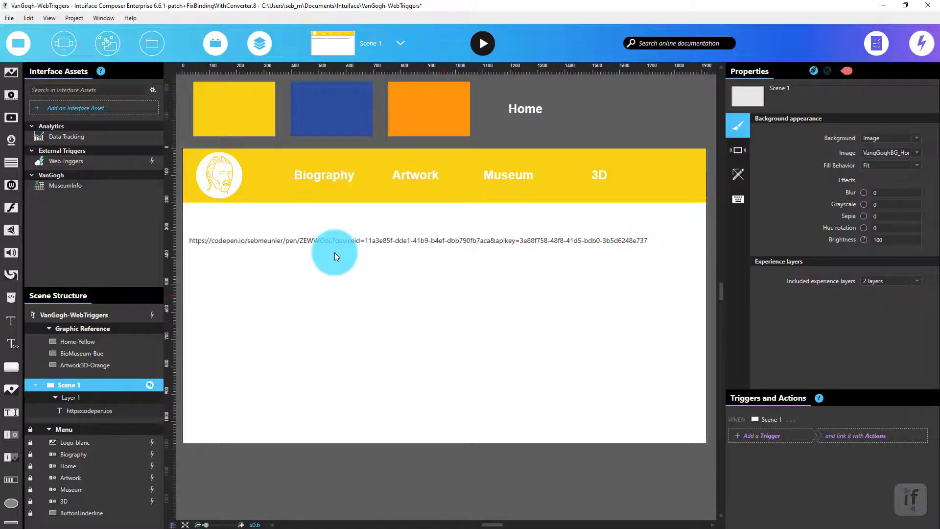
Search the interface assets for "text" and add Text Concatenation to the experience.
{"action": "left_click", "coordinate": [110, 106]}
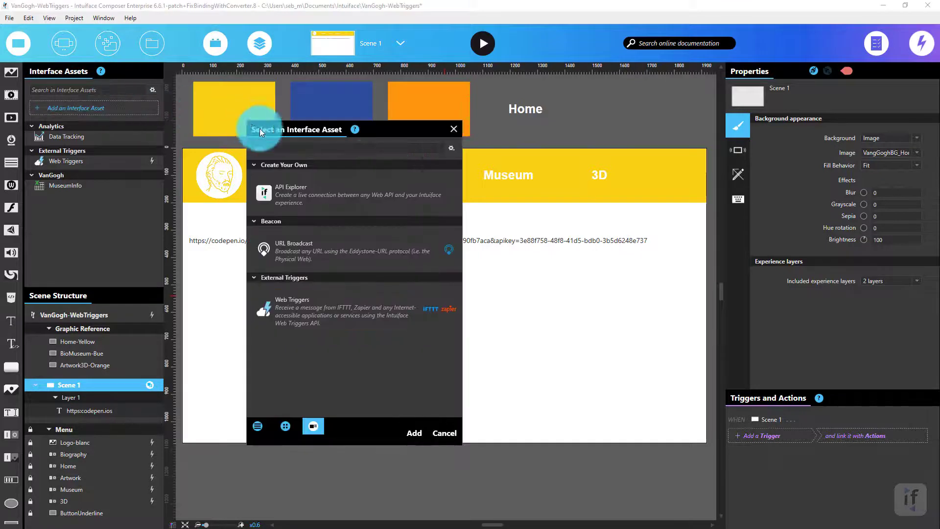
{"action": "type", "text": "text"}
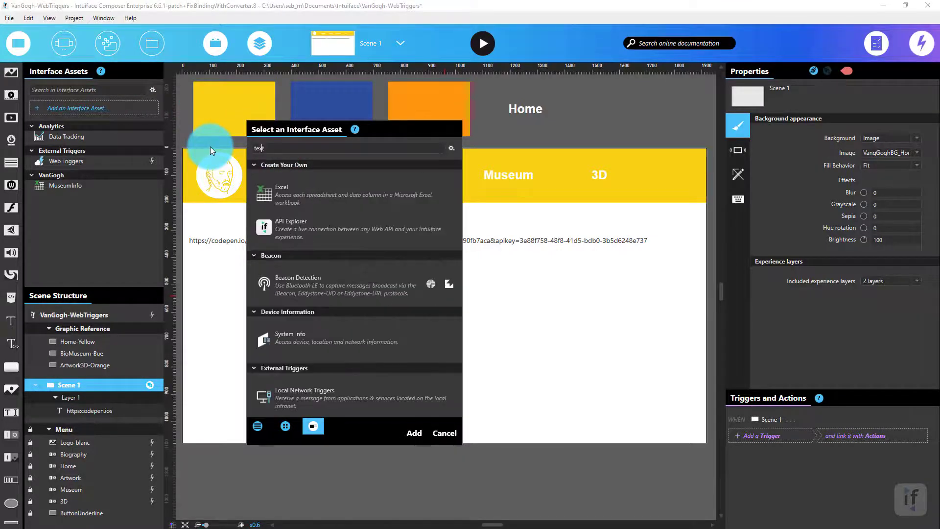
{"action": "left_click", "coordinate": [317, 147]}
{"action": "left_click", "coordinate": [278, 249]}
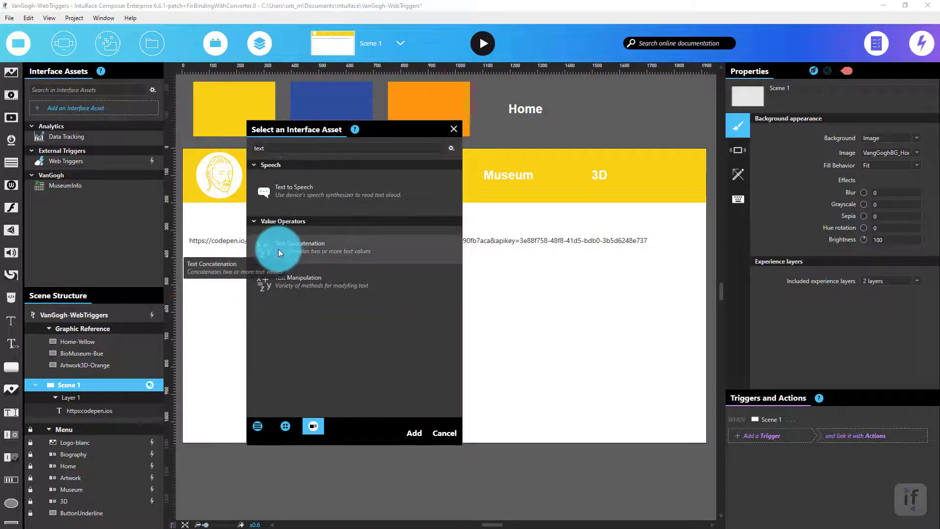
{"action": "double_click", "coordinate": [305, 248]}
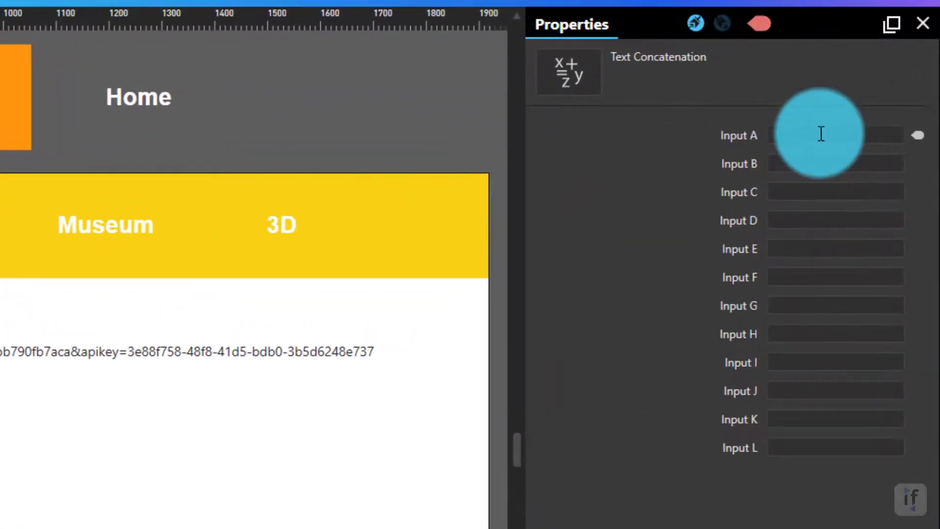
Paste the remote page URL with its API key into Input A of Text Concatenation and cut everything after "deviceid=".
{"action": "left_click", "coordinate": [821, 134]}
{"action": "key", "text": "ctrl+v"}
{"action": "key", "text": "Home"}
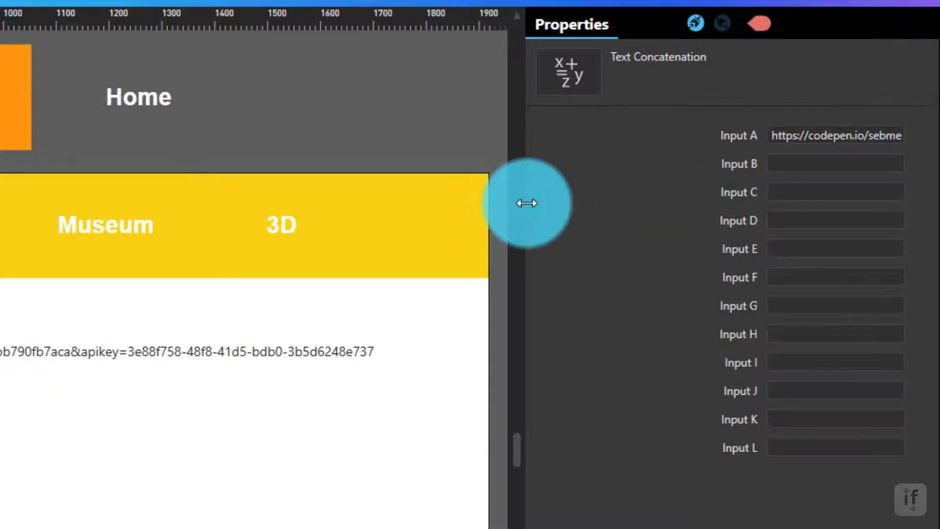
{"action": "left_click_drag", "start_coordinate": [525, 203], "coordinate": [432, 210]}
{"action": "mouse_move", "coordinate": [832, 134]}
{"action": "left_mouse_down"}
{"action": "mouse_move", "coordinate": [843, 130]}
{"action": "mouse_move", "coordinate": [846, 142]}
{"action": "left_mouse_up"}
{"action": "key", "text": "ctrl+Right"}
{"action": "key", "text": "ctrl+Right"}
{"action": "key", "text": "ctrl+Right"}
{"action": "key", "text": "ctrl+Right"}
{"action": "key", "text": "ctrl+Right"}
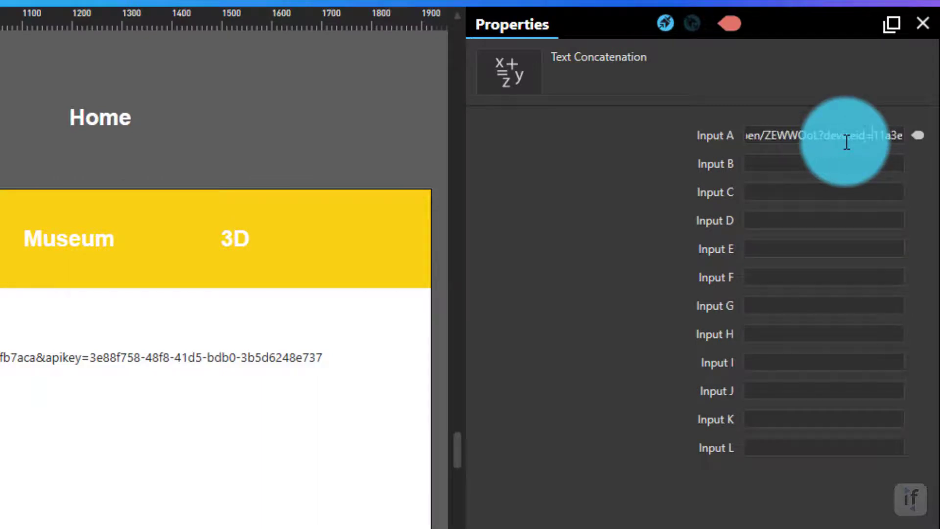
{"action": "key", "text": "shift+End"}
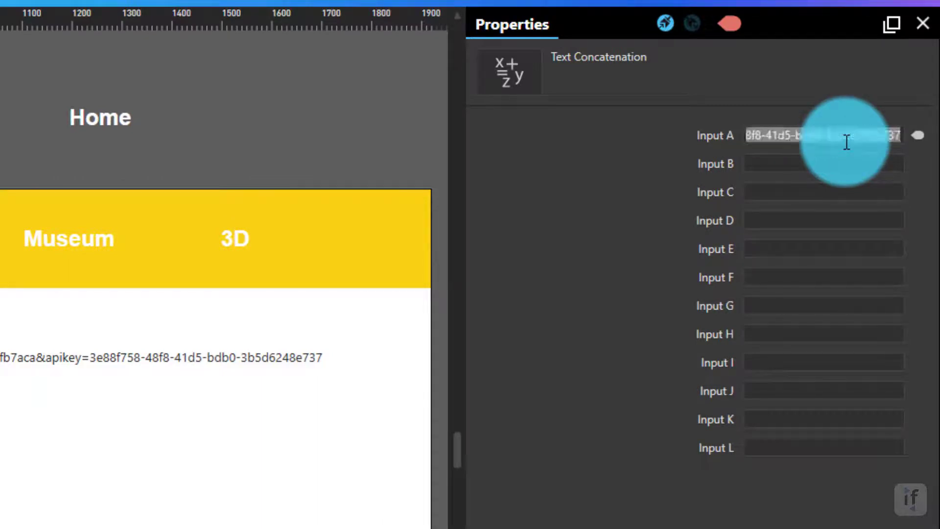
{"action": "key", "text": "BackSpace"}
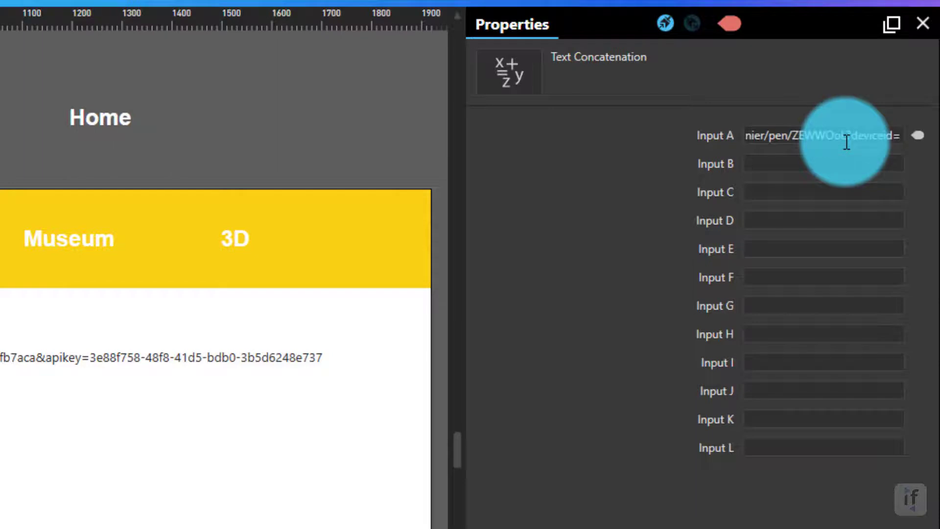
Paste the cut URL part into Input C and remove the device ID, keeping "&apikey=" and the API key.
{"action": "left_click", "coordinate": [788, 186]}
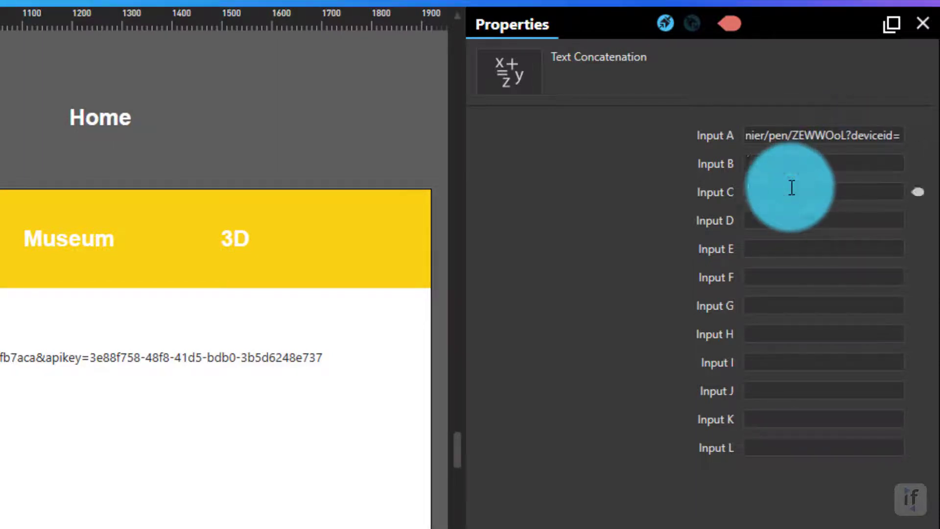
{"action": "key", "text": "ctrl+v"}
{"action": "key", "text": "Home"}
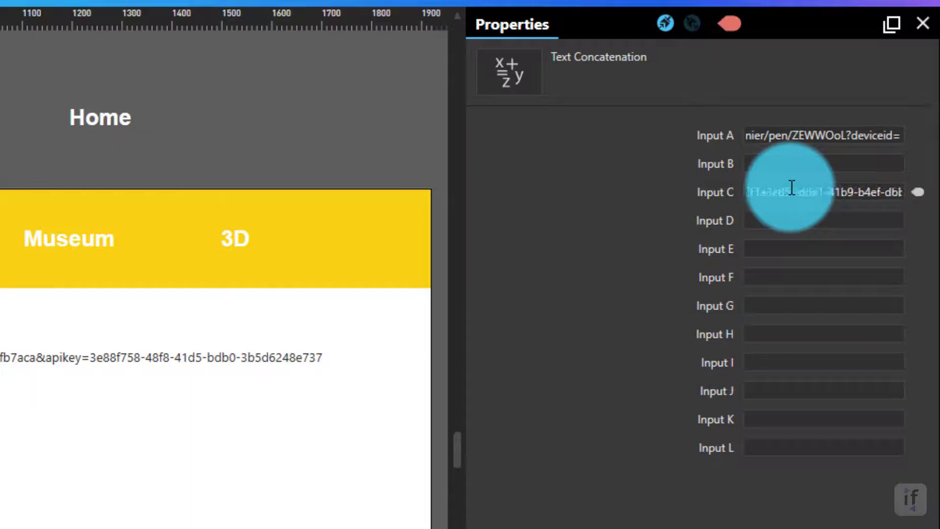
{"action": "key", "text": "shift+Right"}
{"action": "key", "text": "shift+Right"}
{"action": "key", "text": "shift+Right"}
{"action": "key", "text": "shift+Right"}
{"action": "key", "text": "shift+Right"}
{"action": "key", "text": "shift+Right"}
{"action": "key", "text": "shift+Right"}
{"action": "key", "text": "shift+Right"}
{"action": "key", "text": "shift+Right"}
{"action": "key", "text": "shift+Right"}
{"action": "key", "text": "shift+Right"}
{"action": "key", "text": "shift+Right"}
{"action": "key", "text": "shift+Right"}
{"action": "key", "text": "shift+Right"}
{"action": "key", "text": "shift+Right"}
{"action": "key", "text": "shift+Right"}
{"action": "key", "text": "shift+Right"}
{"action": "key", "text": "shift+Right"}
{"action": "key", "text": "shift+Right"}
{"action": "key", "text": "shift+Right"}
{"action": "key", "text": "shift+Right"}
{"action": "key", "text": "shift+Right"}
{"action": "key", "text": "shift+Right"}
{"action": "key", "text": "shift+Right"}
{"action": "key", "text": "shift+Right"}
{"action": "key", "text": "shift+Right"}
{"action": "key", "text": "shift+Right"}
{"action": "key", "text": "shift+Right"}
{"action": "key", "text": "shift+Right"}
{"action": "key", "text": "shift+Right"}
{"action": "key", "text": "shift+Right"}
{"action": "key", "text": "shift+Right"}
{"action": "key", "text": "shift+Right"}
{"action": "key", "text": "shift+Right"}
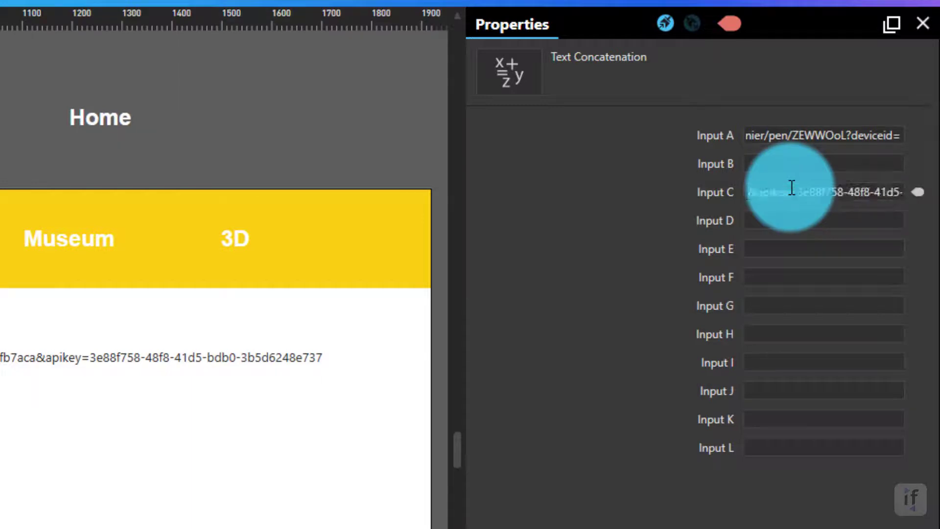
Move the API key from Input C into Input D of Text Concatenation, leaving only "&apikey=" in Input C.
{"action": "left_click", "coordinate": [796, 192]}
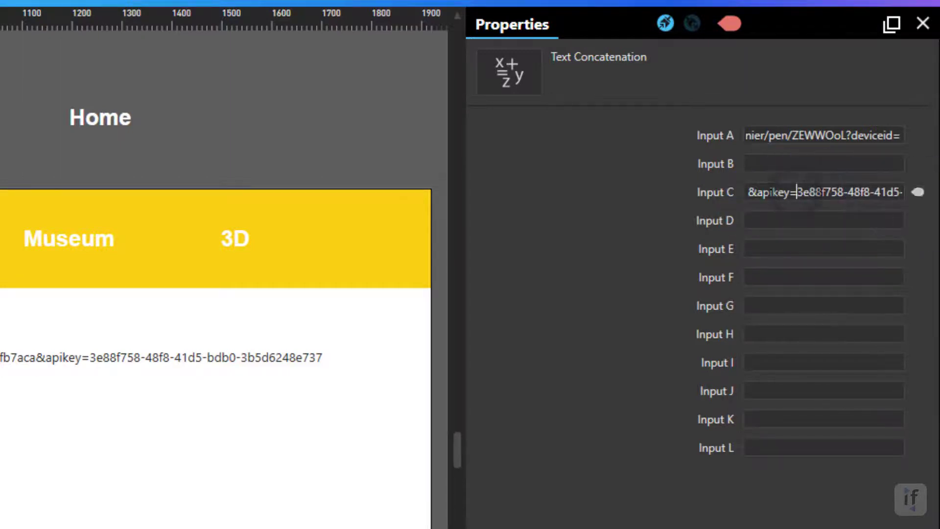
{"action": "key", "text": "shift+End"}
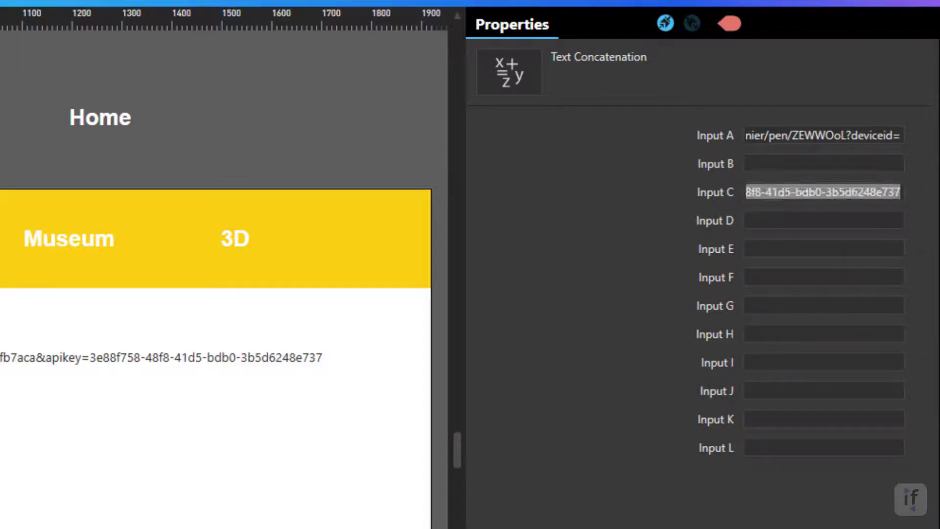
{"action": "key", "text": "ctrl+x"}
{"action": "left_click", "coordinate": [787, 216]}
{"action": "key", "text": "ctrl+v"}
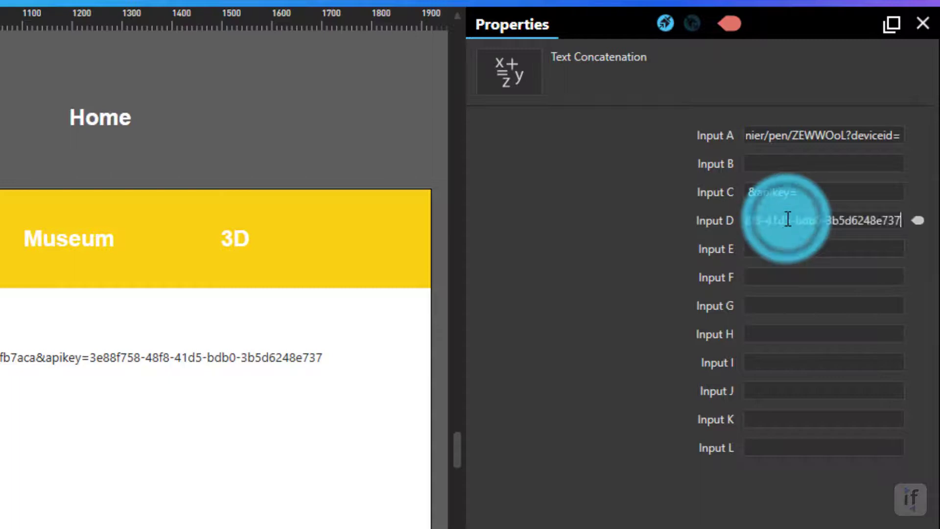
{"action": "left_click", "coordinate": [736, 237]}
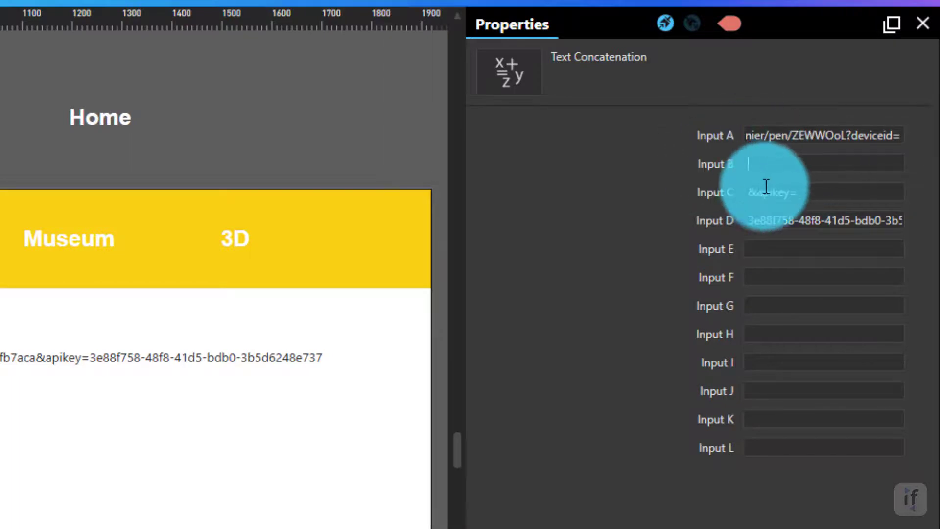
Bind Input B of Text Concatenation to the Player ID of the Web Triggers interface asset.
{"action": "left_click", "coordinate": [733, 171]}
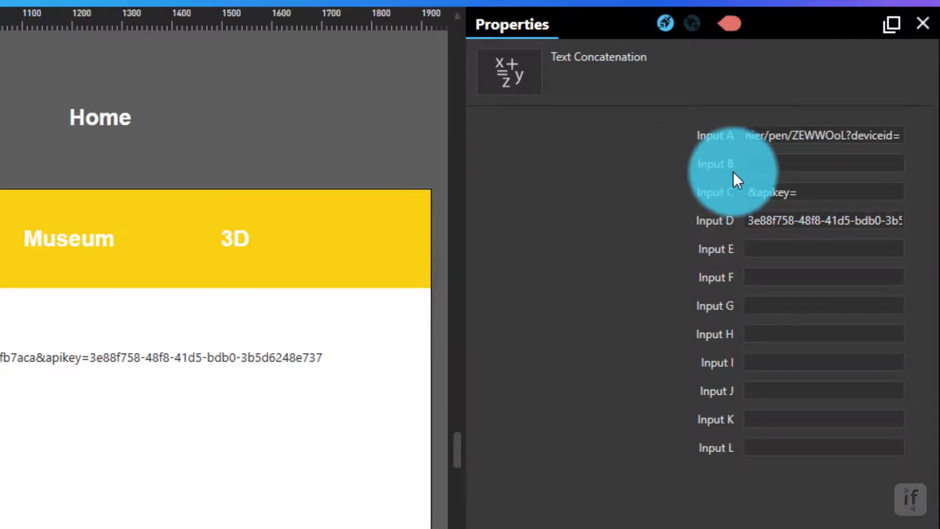
{"action": "left_click", "coordinate": [914, 163]}
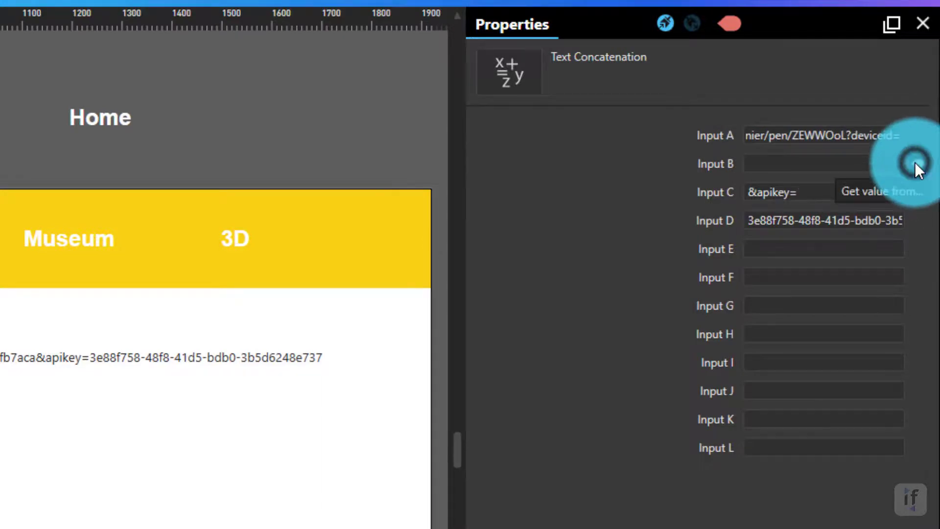
{"action": "left_click", "coordinate": [330, 118]}
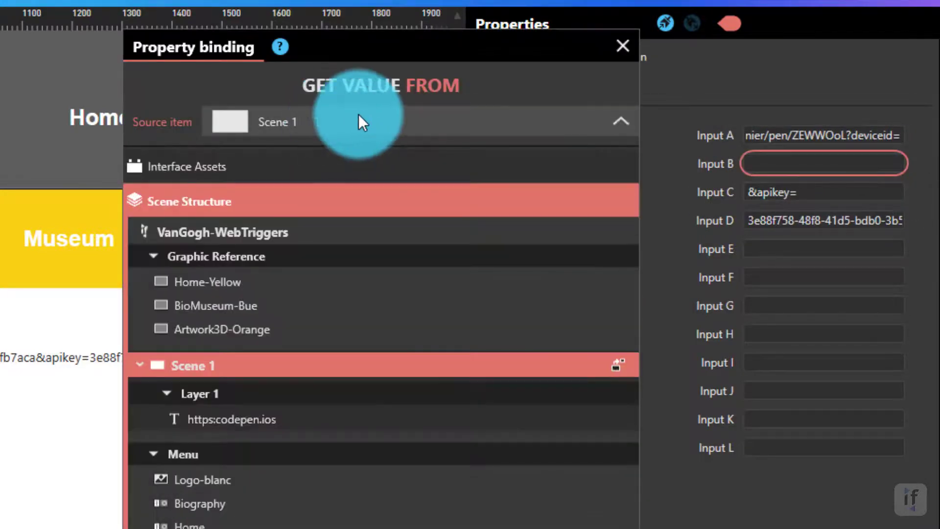
{"action": "left_click", "coordinate": [363, 160]}
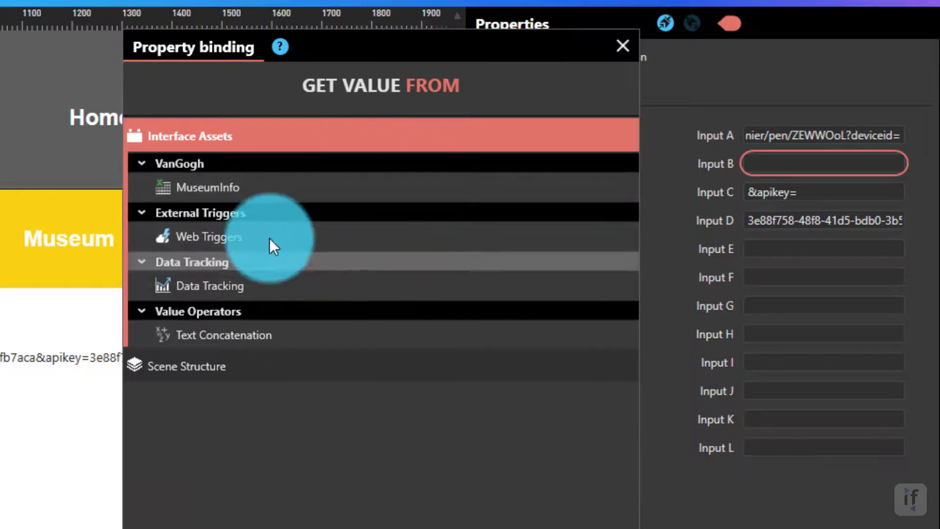
{"action": "left_click", "coordinate": [299, 237]}
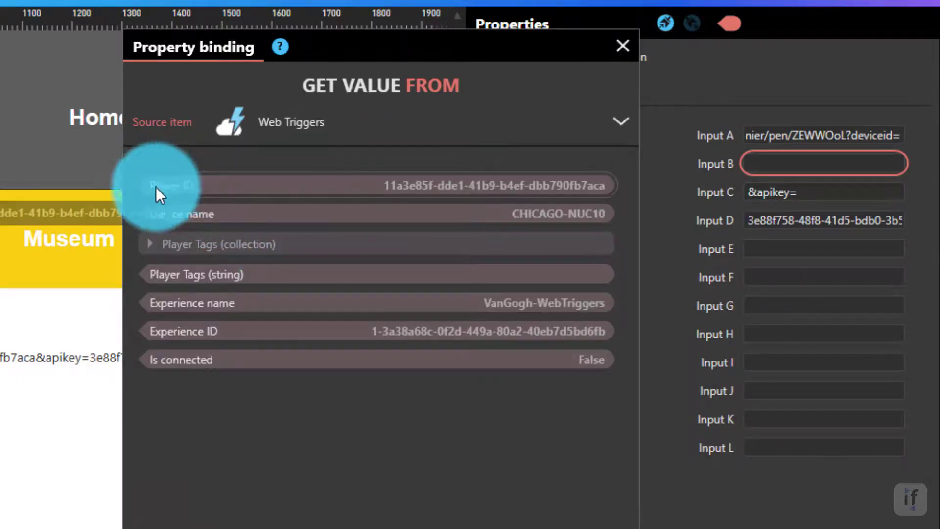
{"action": "left_click", "coordinate": [343, 190]}
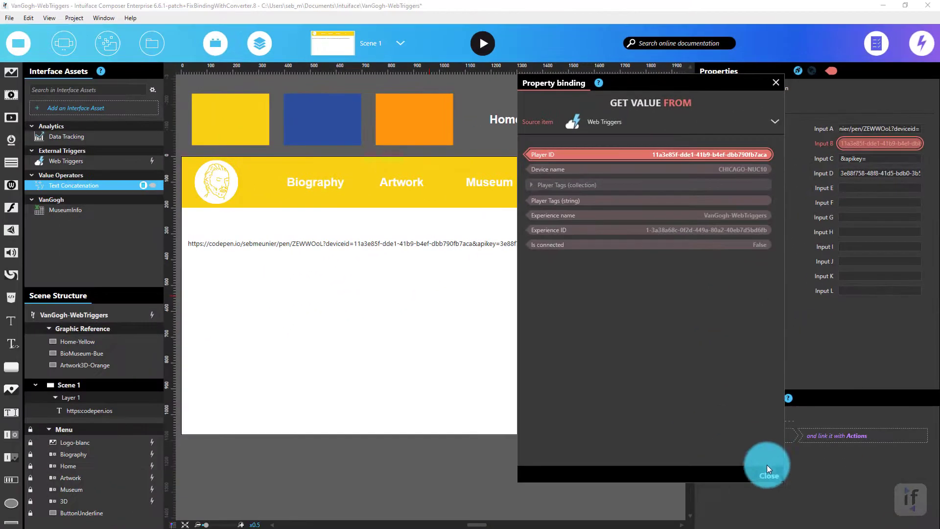
{"action": "left_click", "coordinate": [766, 478]}
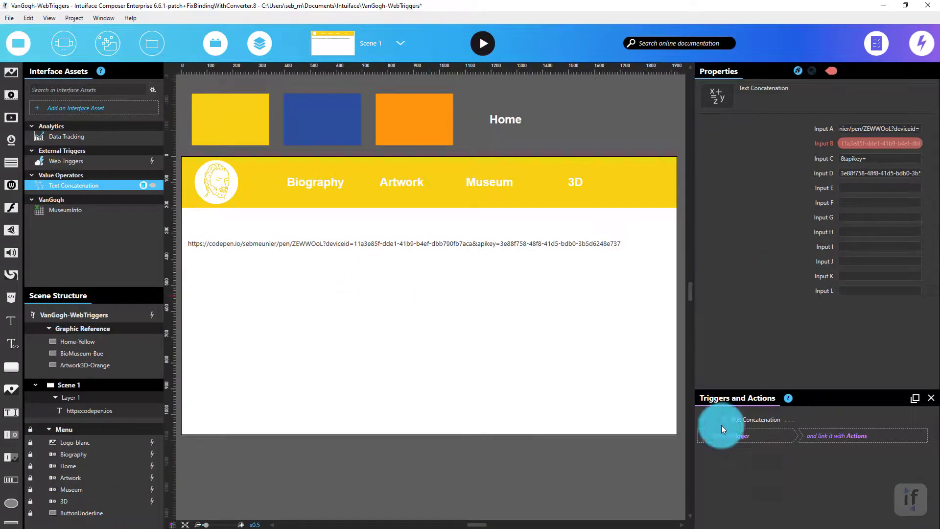
Place the Output property of Text Concatenation in the scene as a text below the existing URL and widen it to about 1788.
{"action": "left_click", "coordinate": [146, 186]}
{"action": "left_click", "coordinate": [188, 214]}
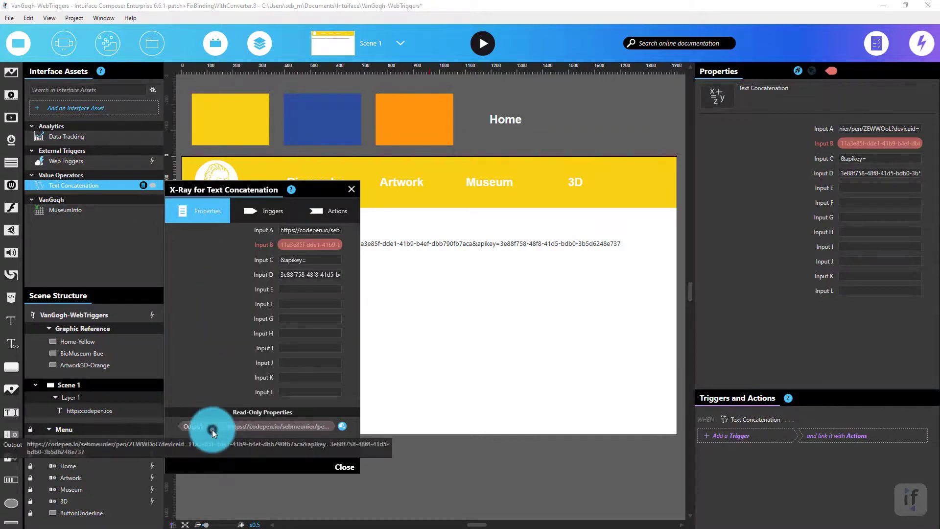
{"action": "left_click_drag", "start_coordinate": [279, 426], "coordinate": [191, 274]}
{"action": "left_click", "coordinate": [350, 189]}
{"action": "left_click_drag", "start_coordinate": [437, 278], "coordinate": [597, 265]}
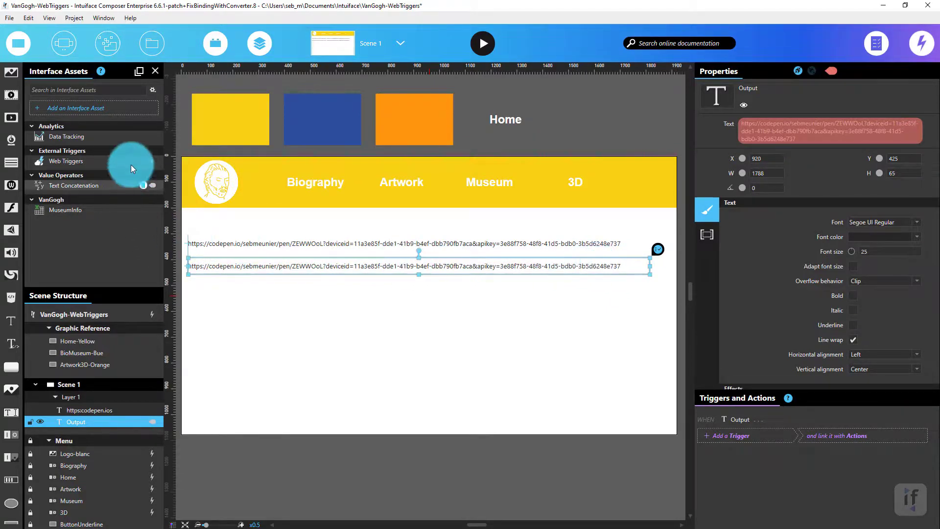
Search the interface assets for "qr", add QR Code Generator, and place its default template below the two URL texts.
{"action": "left_click", "coordinate": [146, 110]}
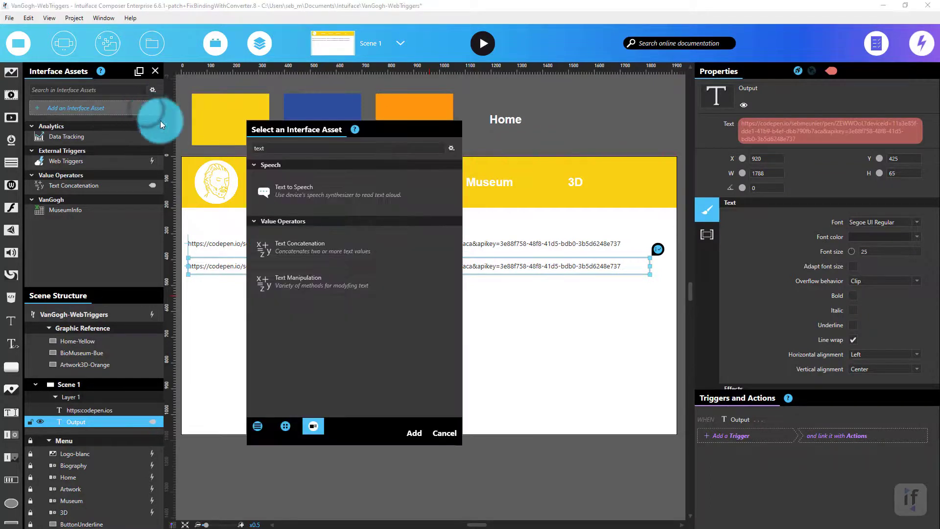
{"action": "type", "text": "qr"}
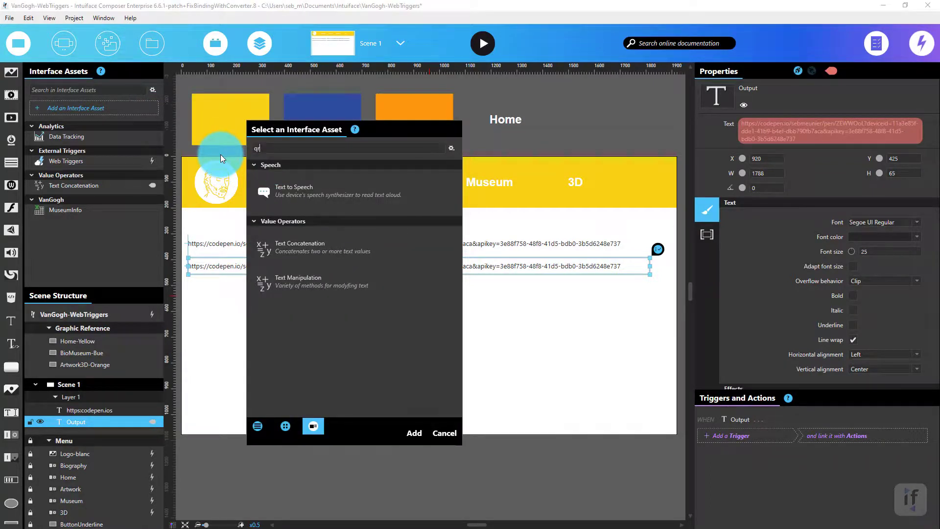
{"action": "left_click", "coordinate": [289, 201]}
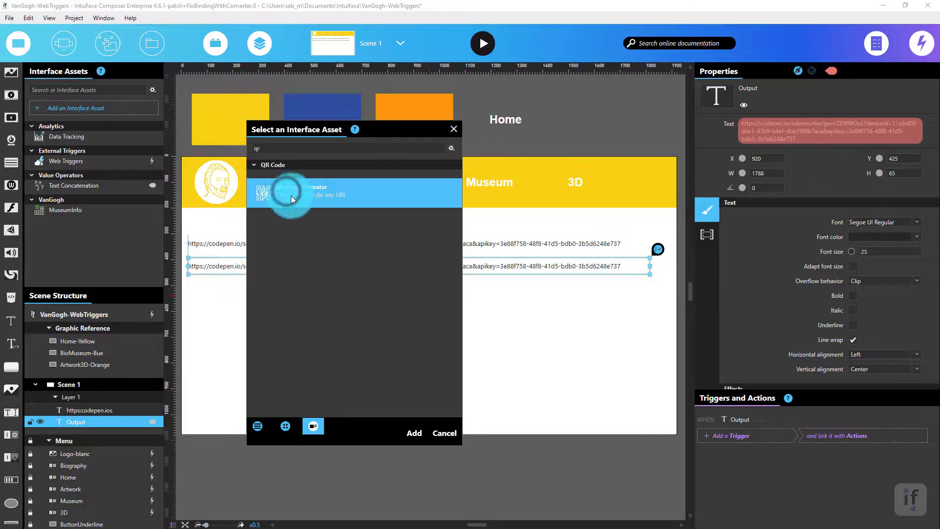
{"action": "left_click", "coordinate": [422, 433]}
{"action": "left_click_drag", "start_coordinate": [147, 186], "coordinate": [289, 351]}
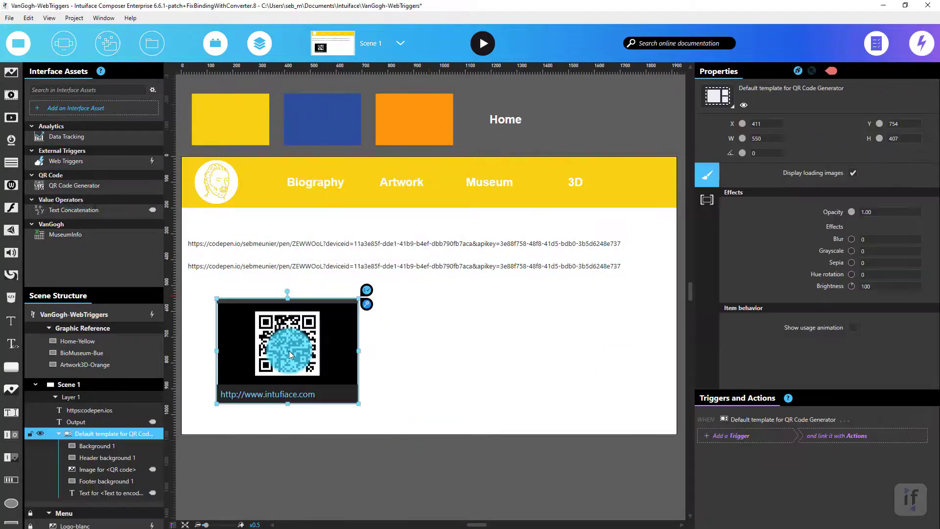
Bind the QR Code Generator's Text to encode to the Output of Text Concatenation.
{"action": "left_click", "coordinate": [120, 187]}
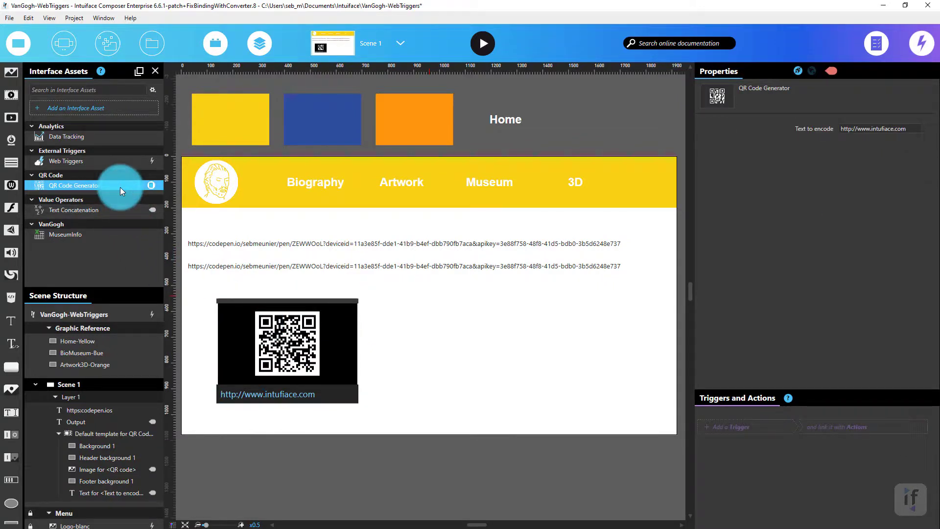
{"action": "left_click", "coordinate": [825, 136]}
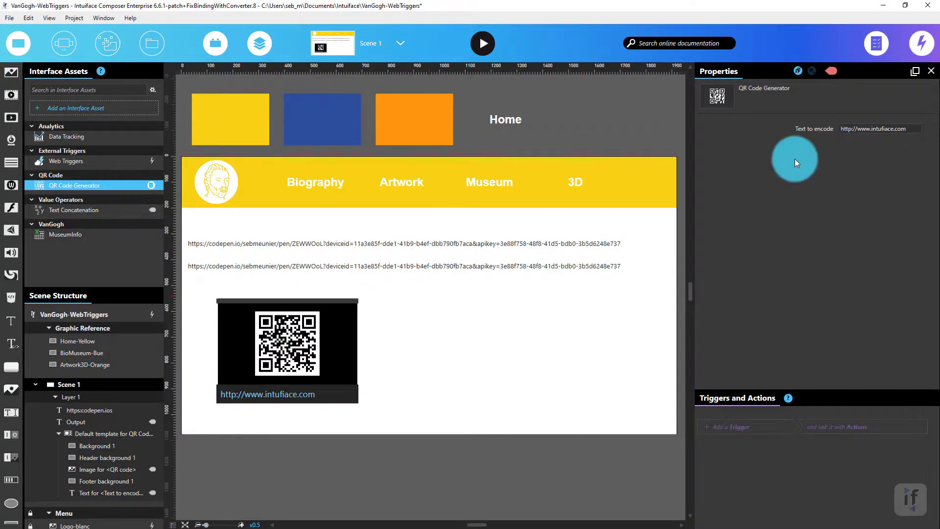
{"action": "mouse_move", "coordinate": [865, 132]}
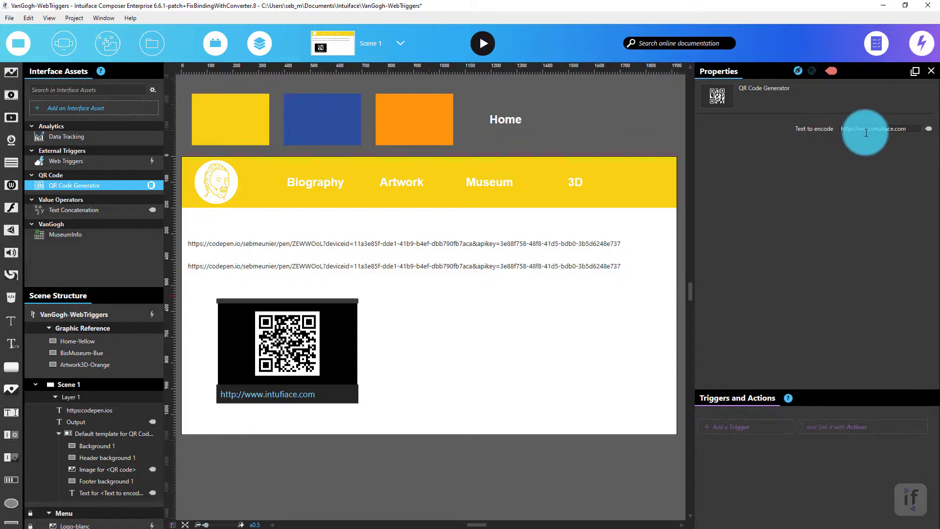
{"action": "left_click", "coordinate": [928, 129]}
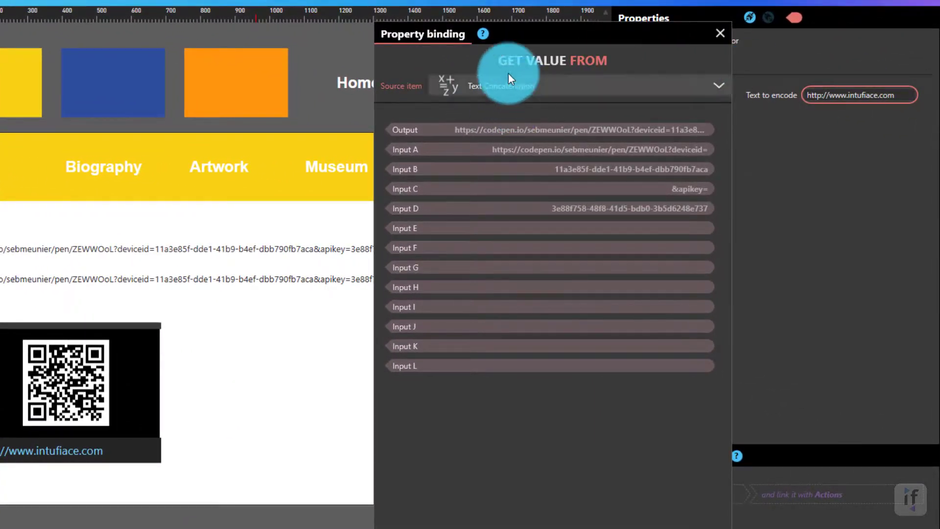
{"action": "left_click", "coordinate": [441, 130]}
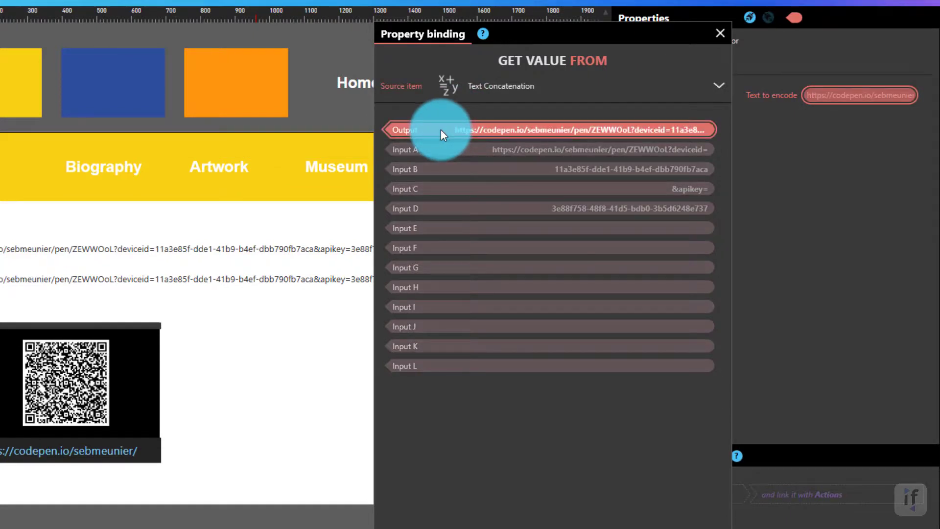
{"action": "left_click", "coordinate": [721, 33]}
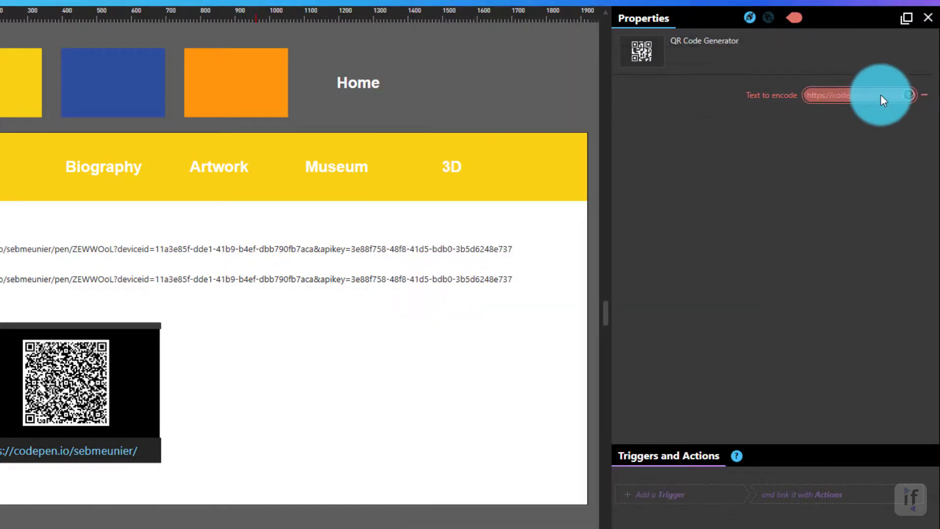
Apply the Shorten URL converter from the URL Shortener category to the QR Code Generator's Text to encode binding.
{"action": "mouse_move", "coordinate": [880, 95]}
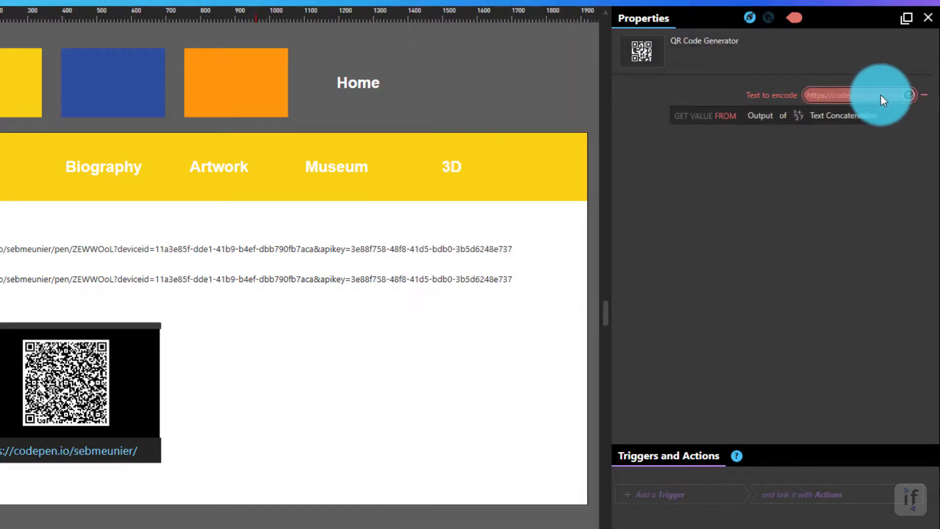
{"action": "left_click", "coordinate": [906, 96]}
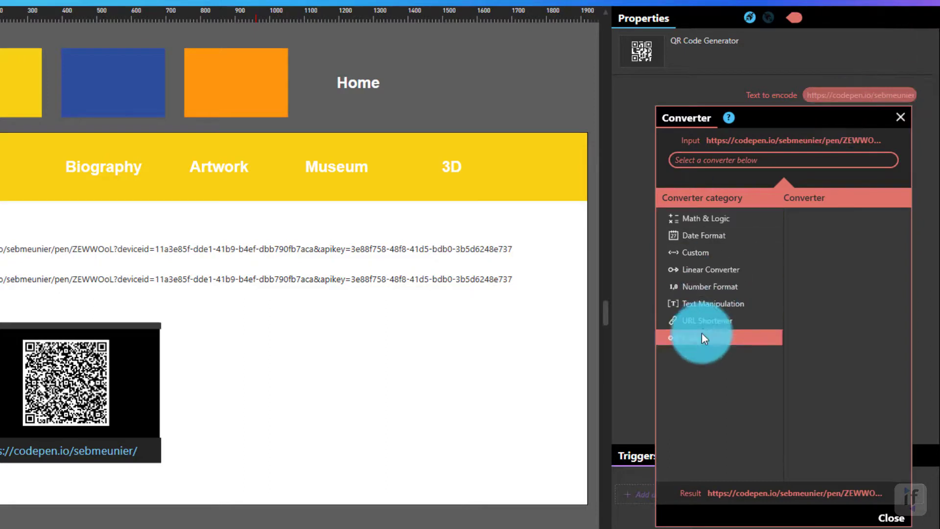
{"action": "left_click", "coordinate": [709, 322]}
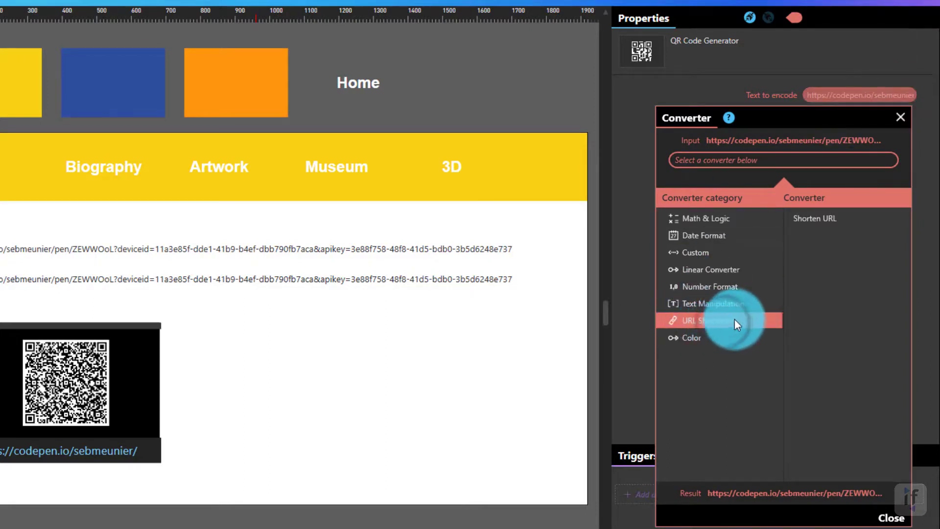
{"action": "left_click", "coordinate": [832, 217]}
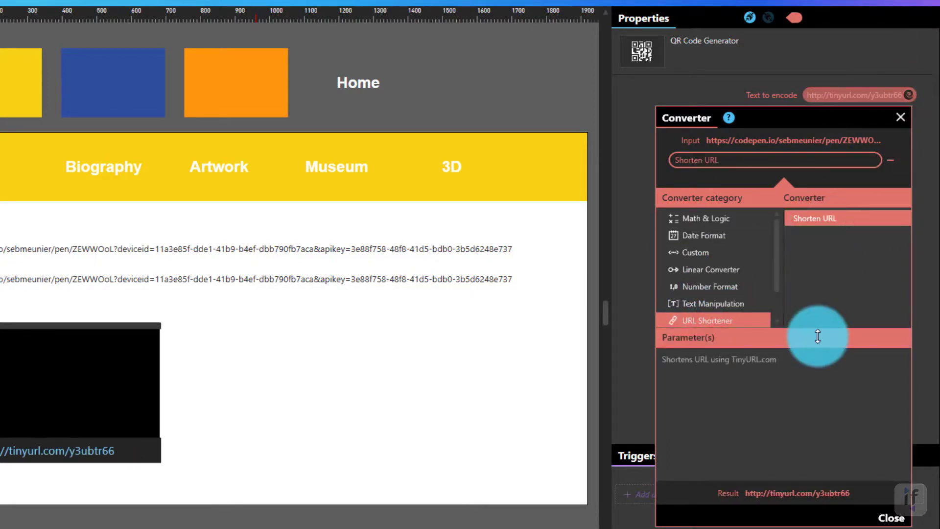